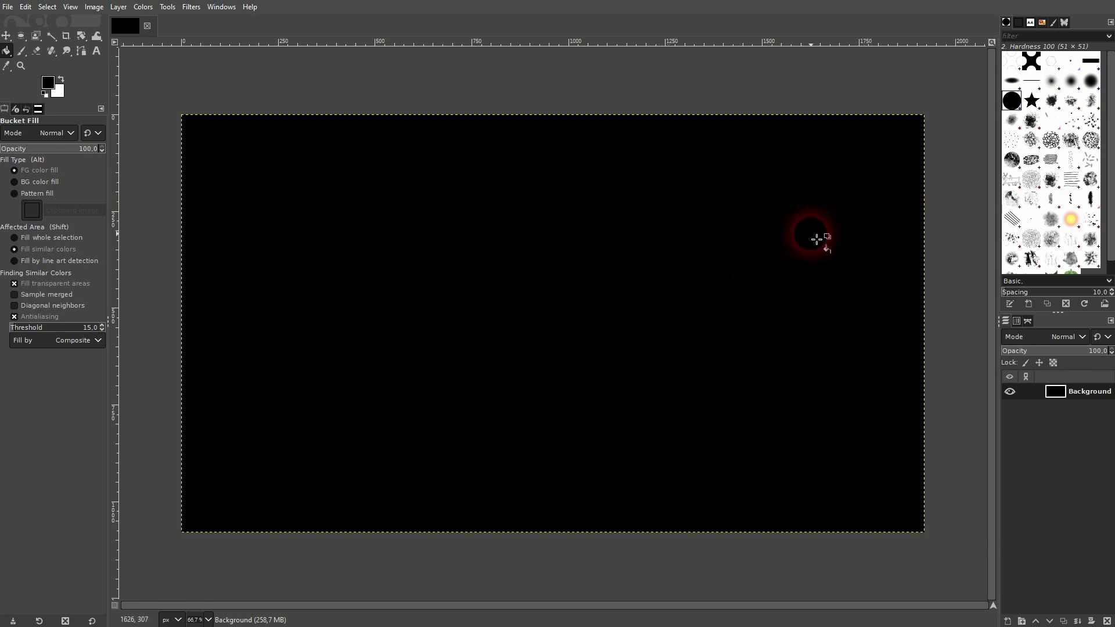
Create a new 100×100 px image
click(11, 8)
click(22, 19)
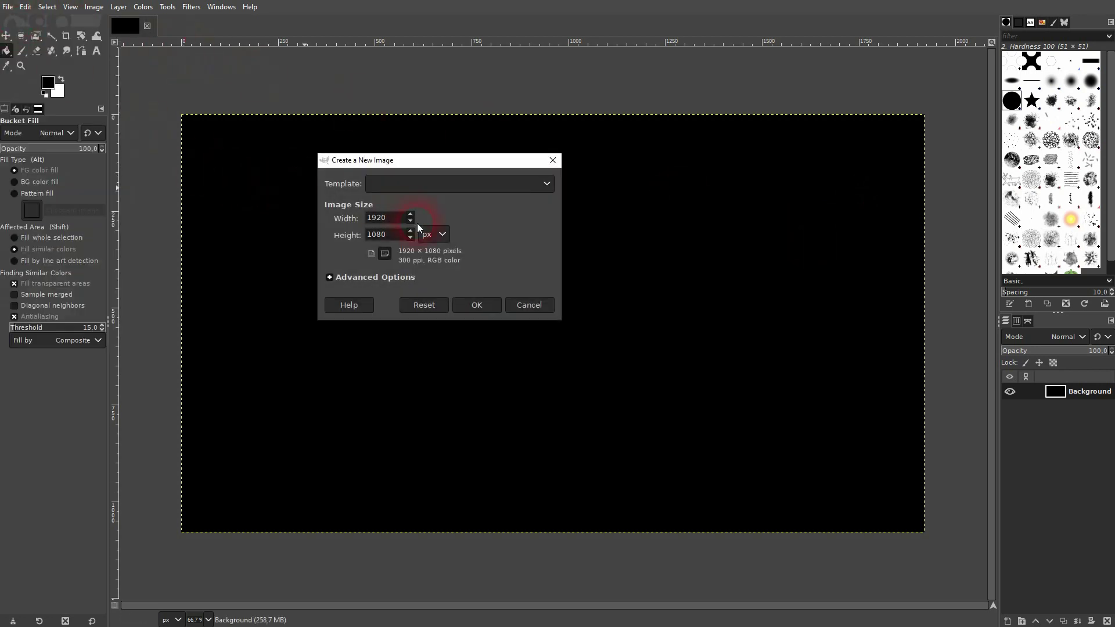
double_click(387, 218)
text(100)
key(Tab)
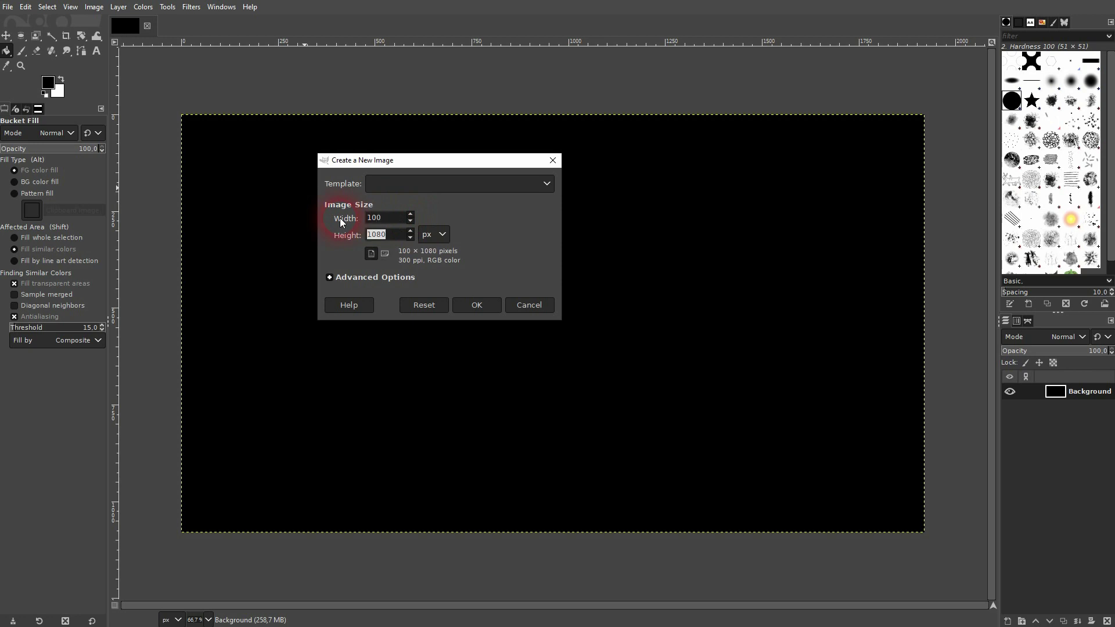
text(100)
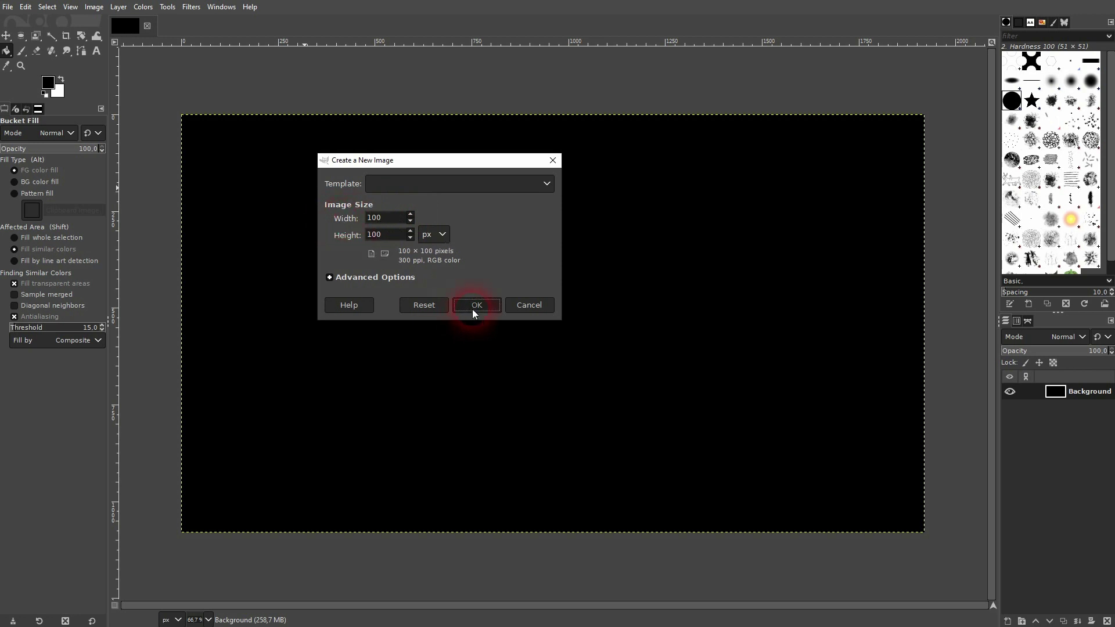
click(477, 306)
Hide the white Background and add a transparent layer named 'dots' to paint on
click(127, 32)
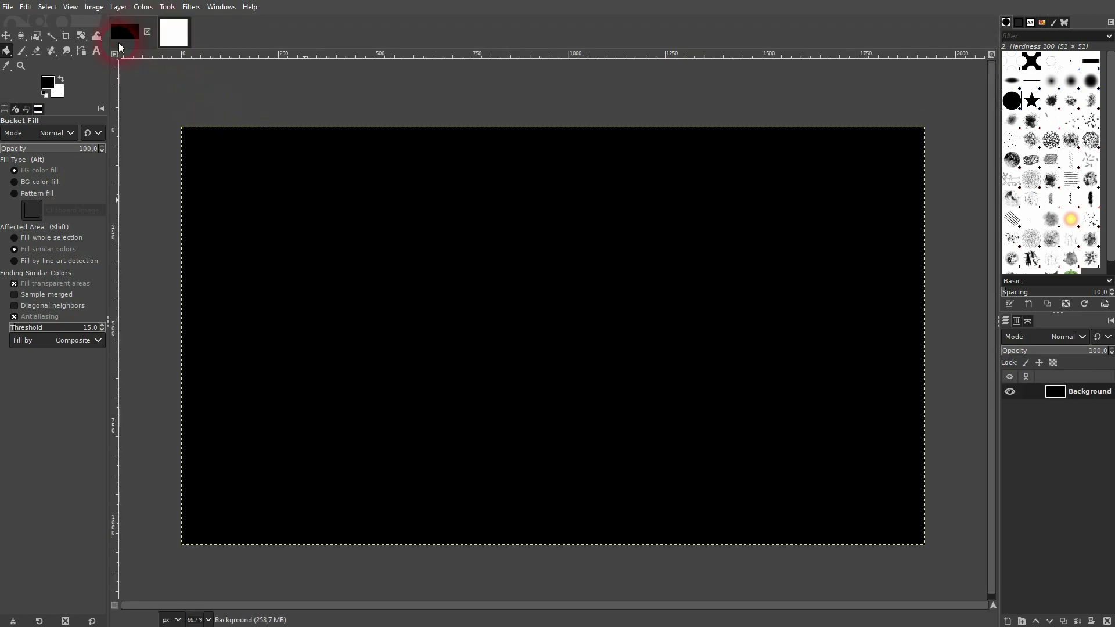
click(173, 32)
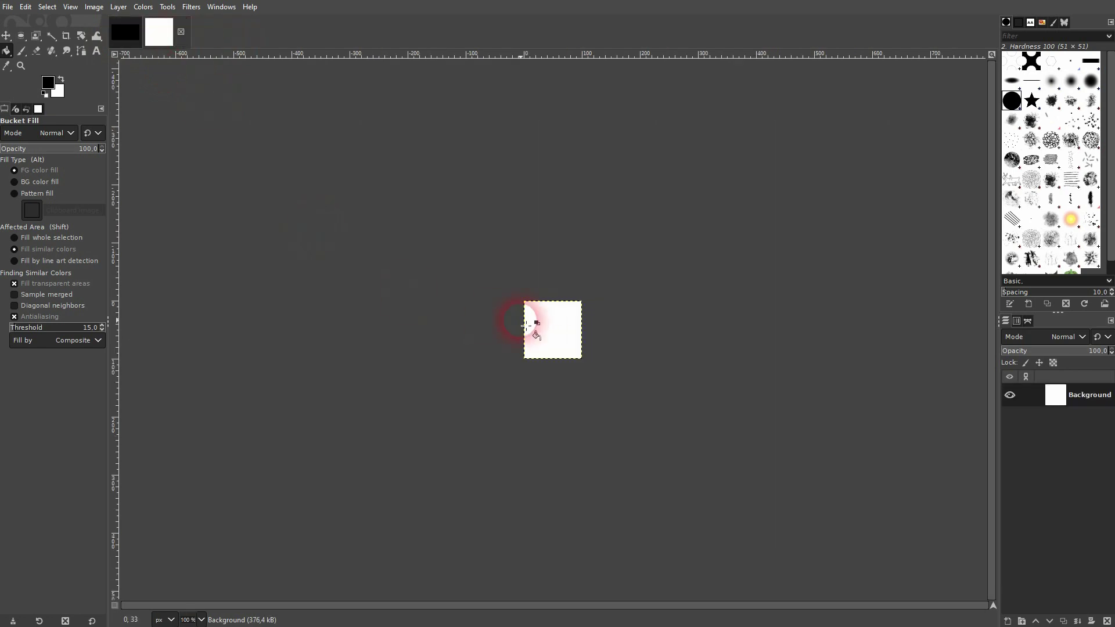
click(1009, 394)
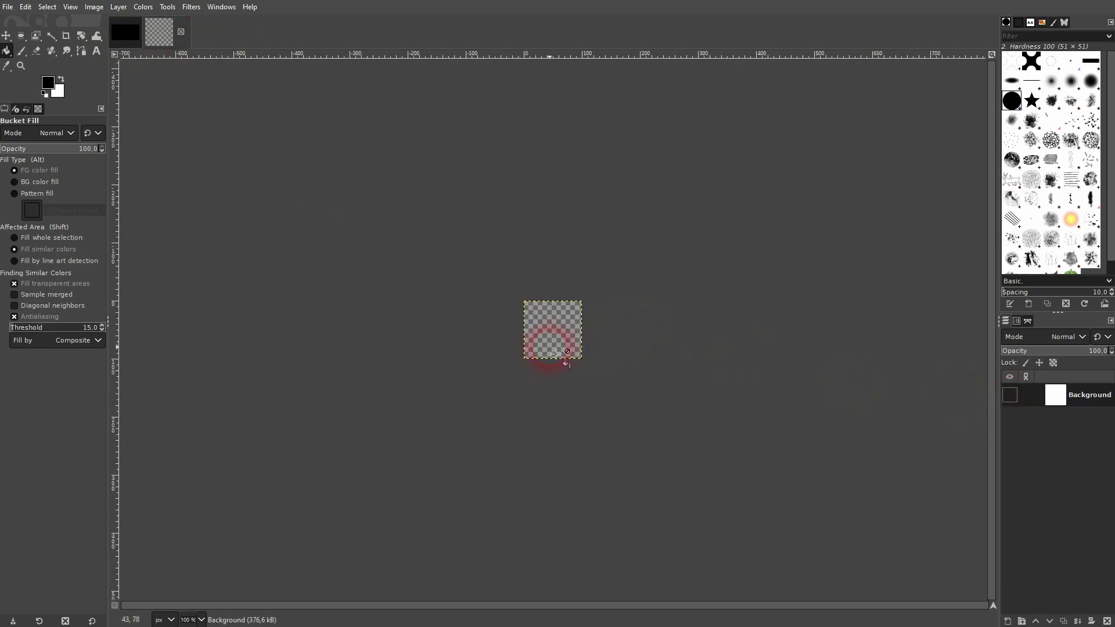
scroll(575, 335, up, 2)
scroll(575, 335, up, 2)
click(1008, 620)
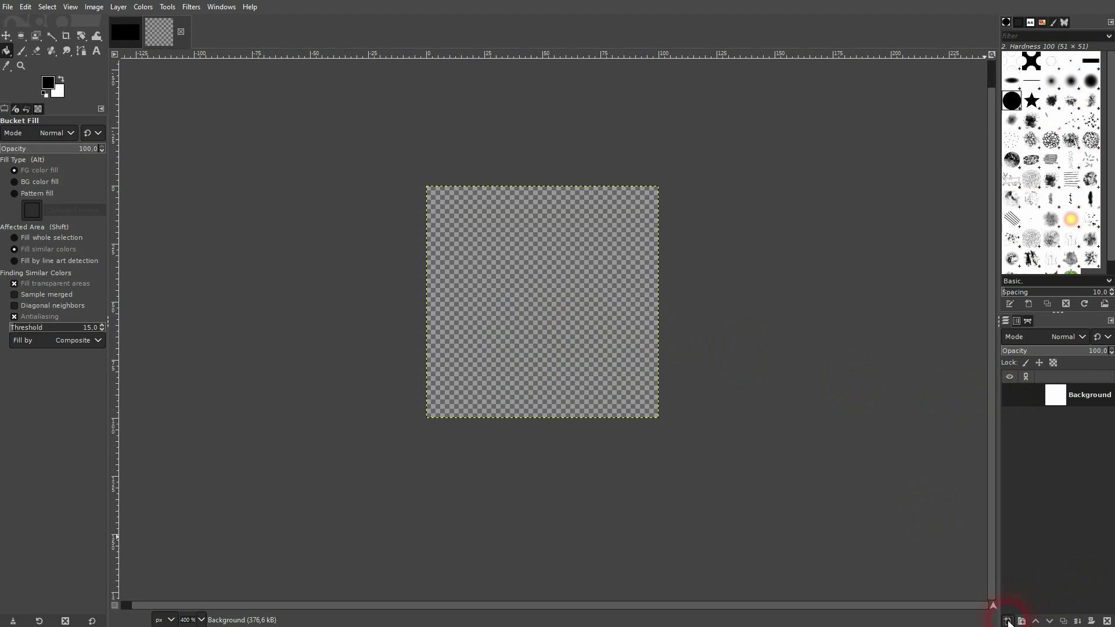
text(do)
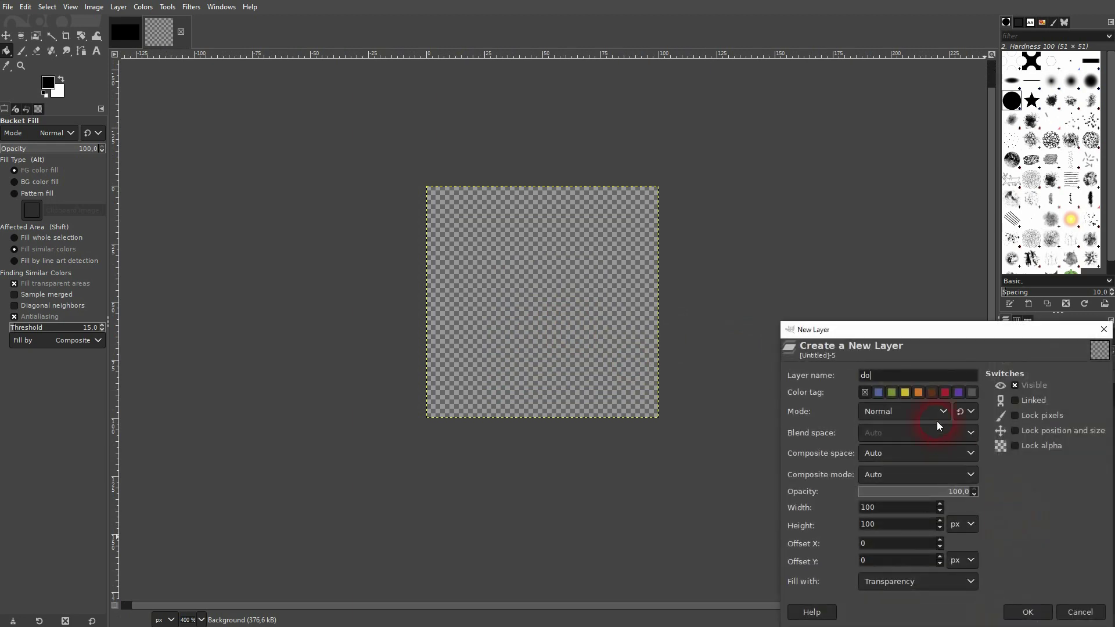
text(ts)
click(927, 586)
click(912, 555)
click(1029, 612)
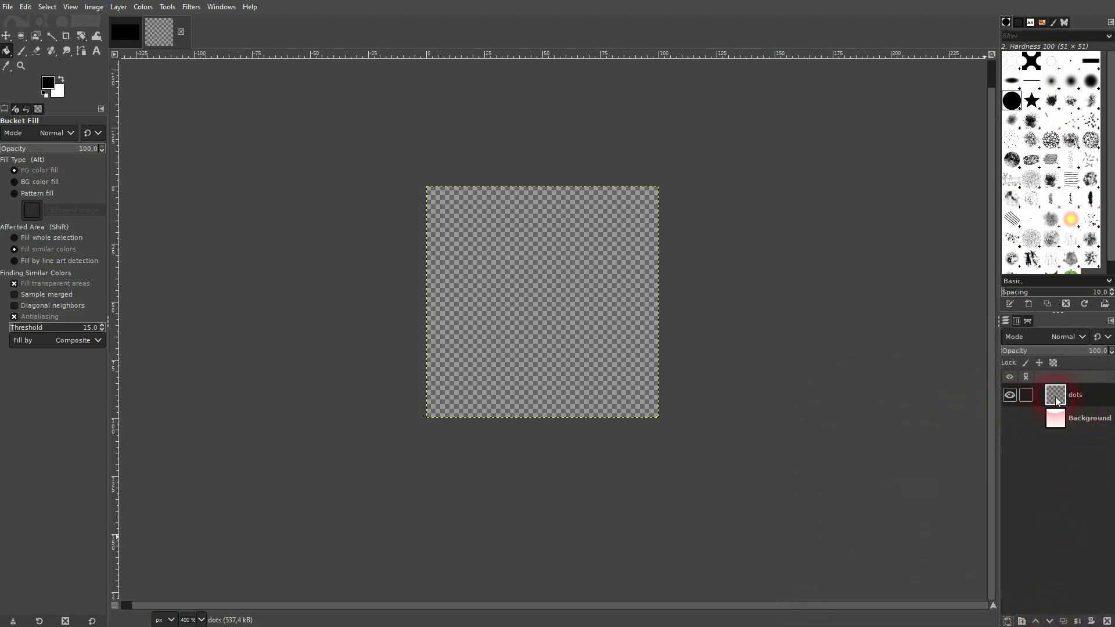
click(1011, 418)
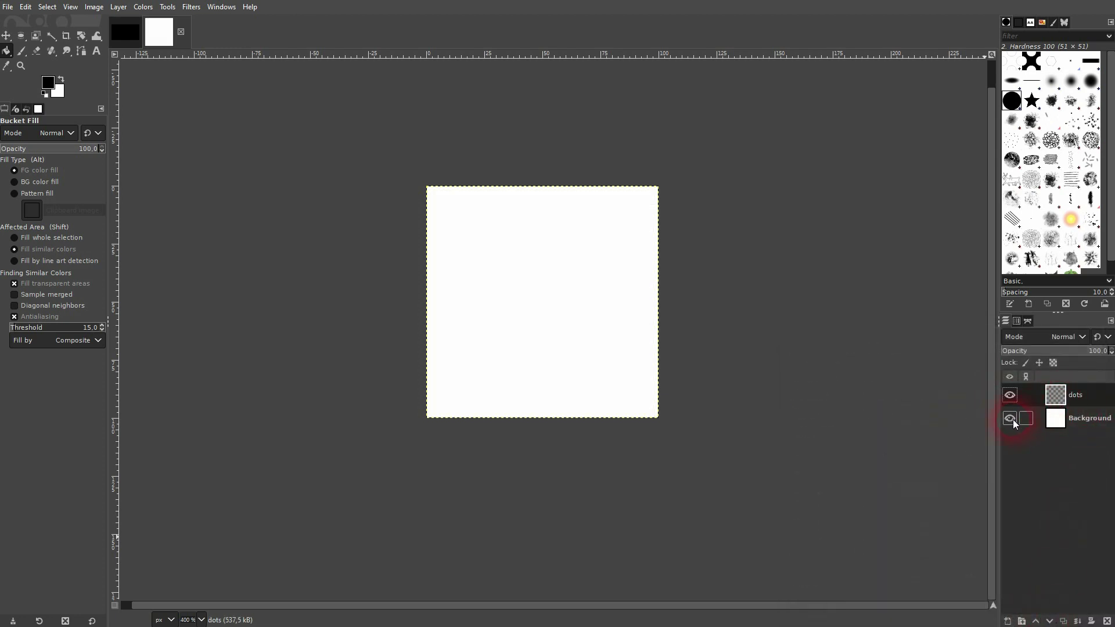
click(1057, 395)
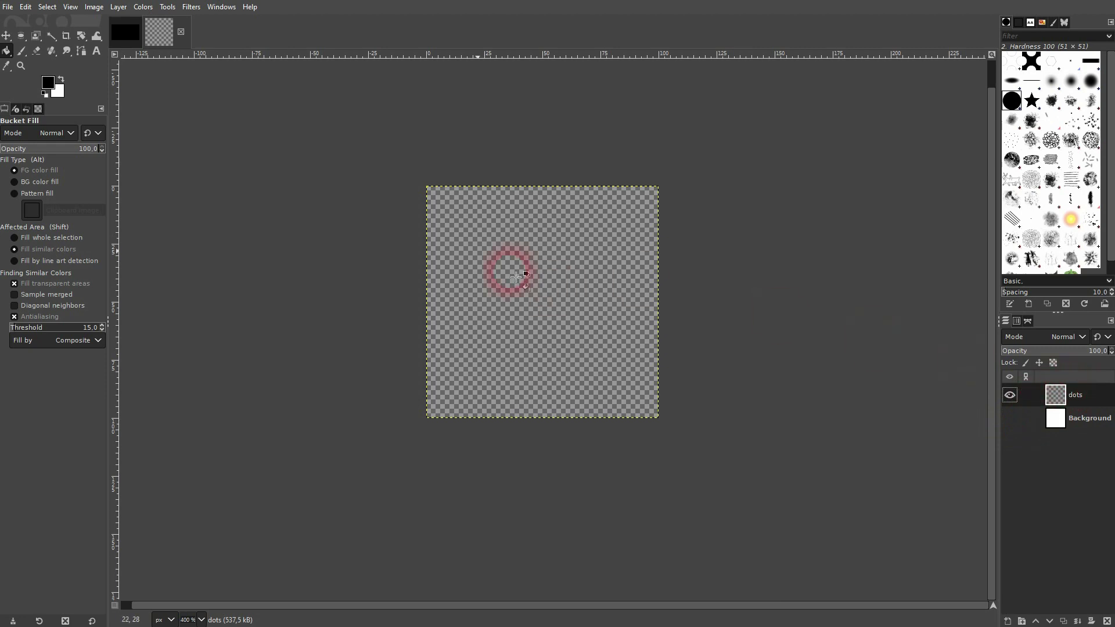
Add a vertical guide at 50% with New Guide (by Percent)
click(119, 7)
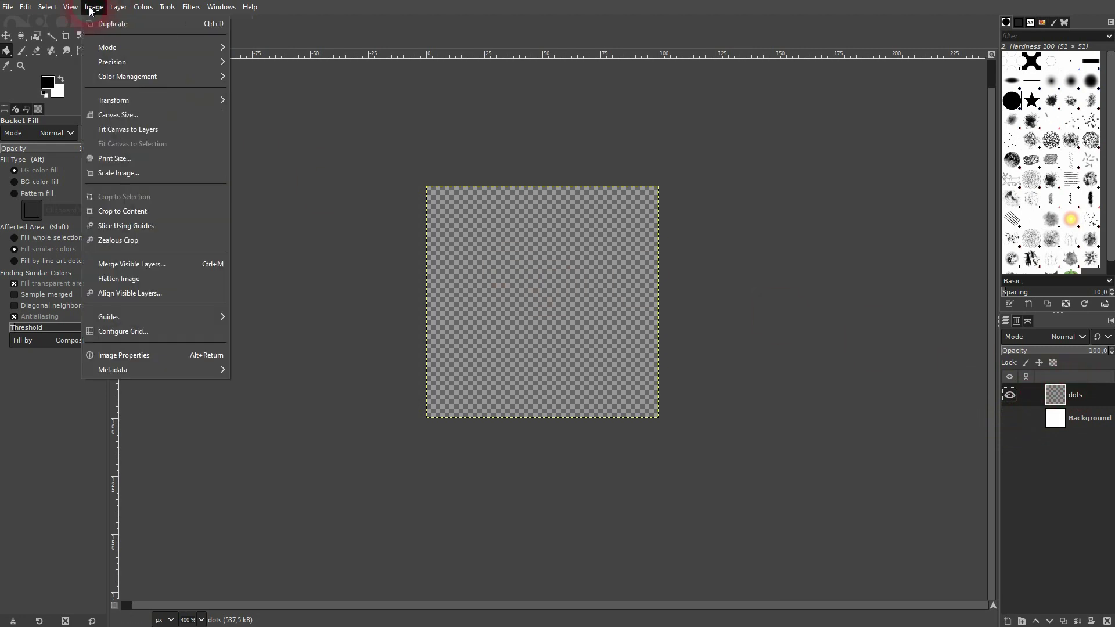
click(169, 319)
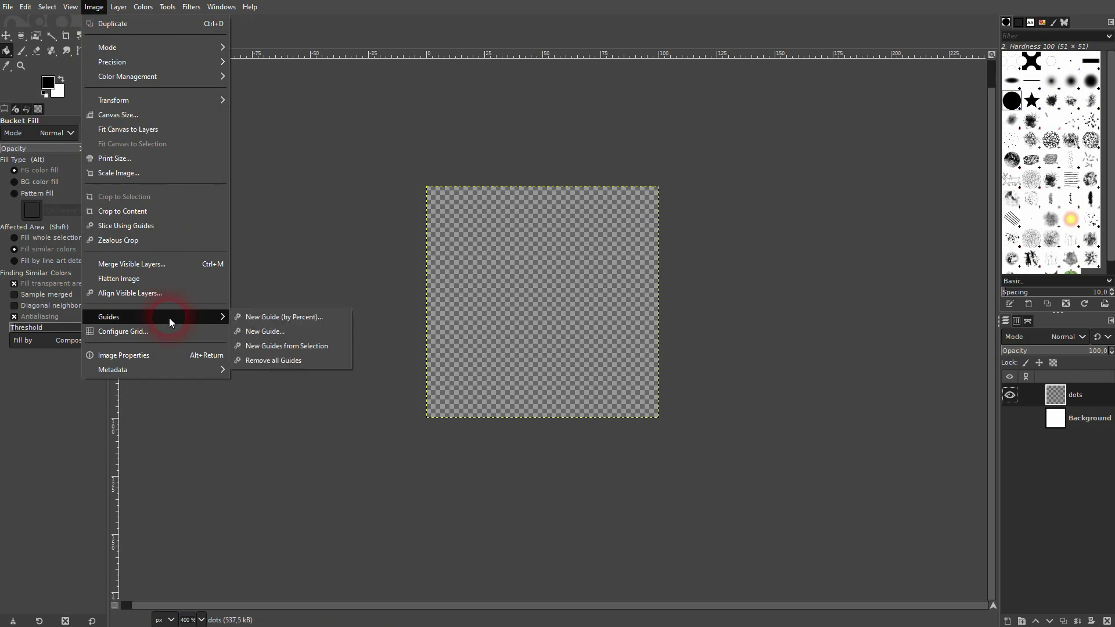
click(281, 317)
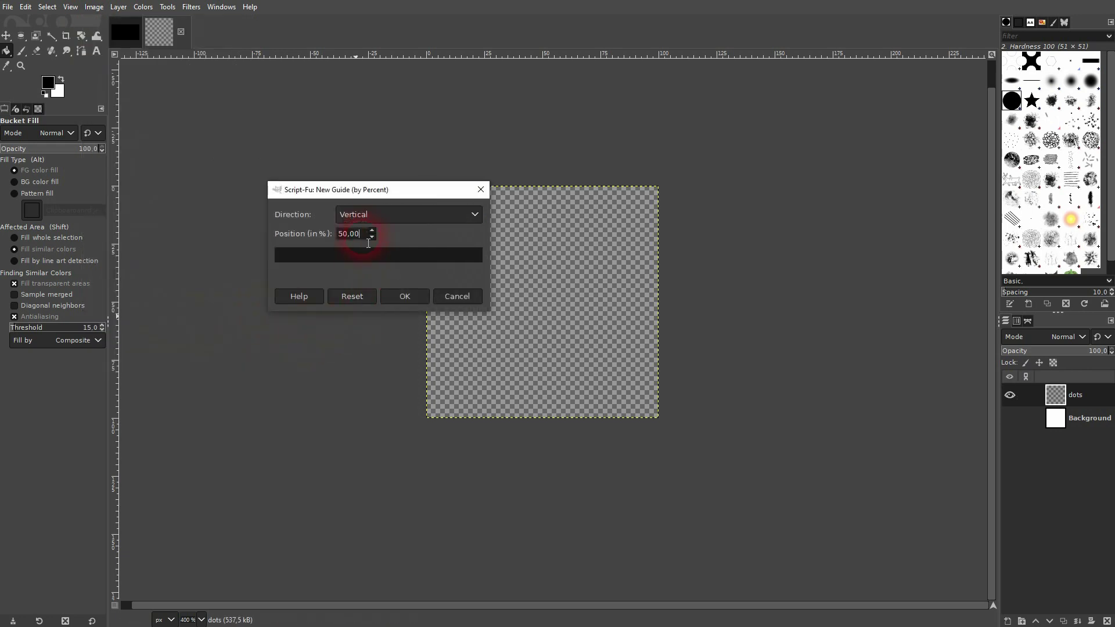
click(405, 296)
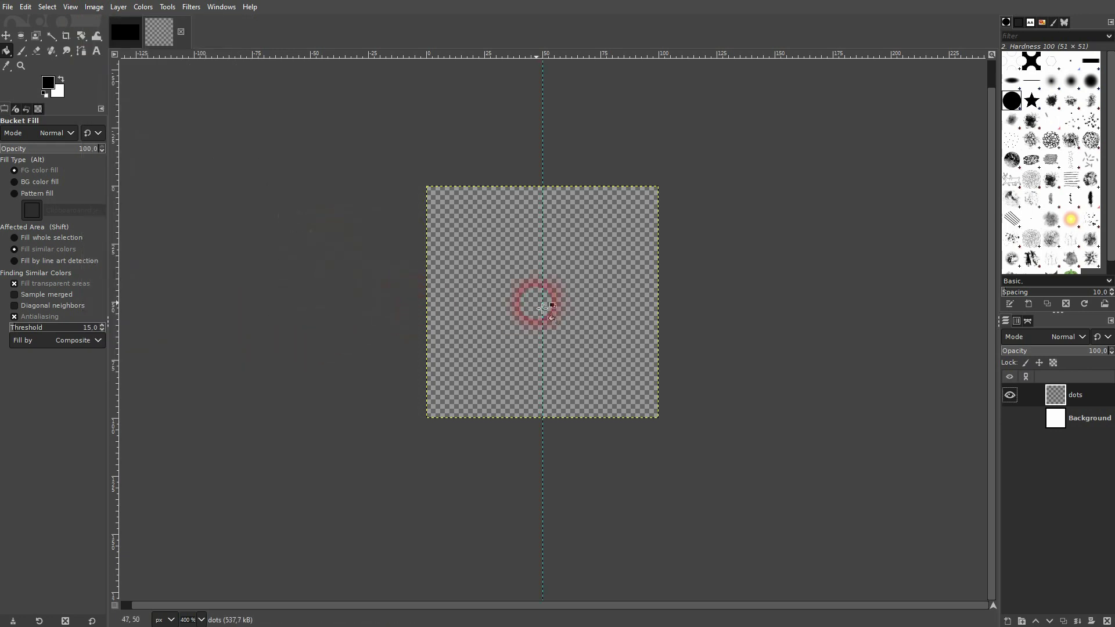
Add a horizontal guide at 50% and check the View snapping options
click(94, 7)
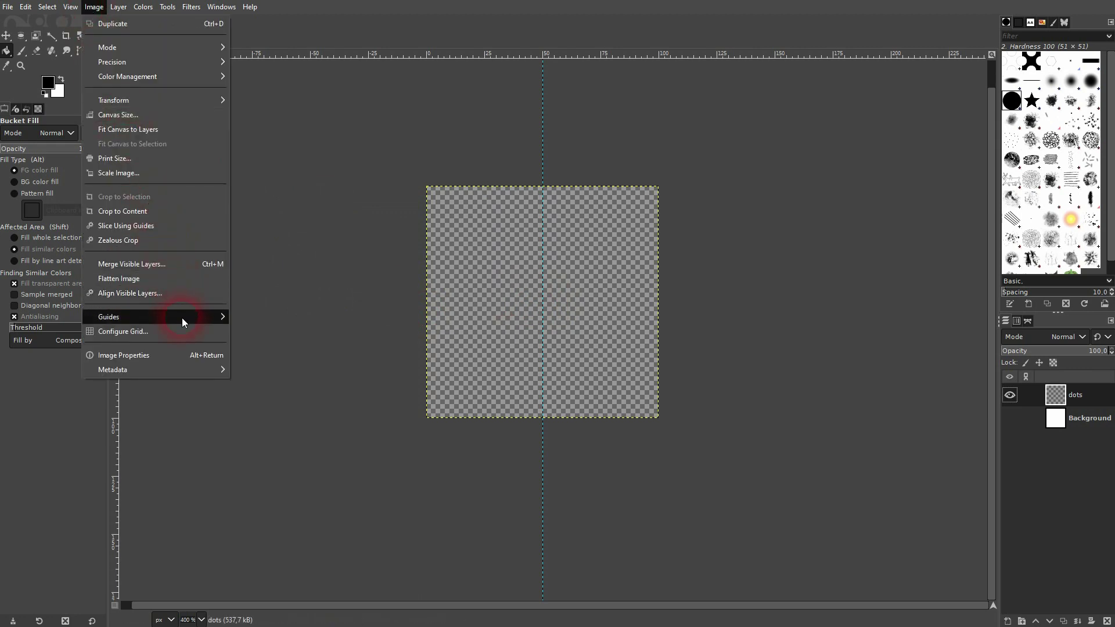
click(258, 320)
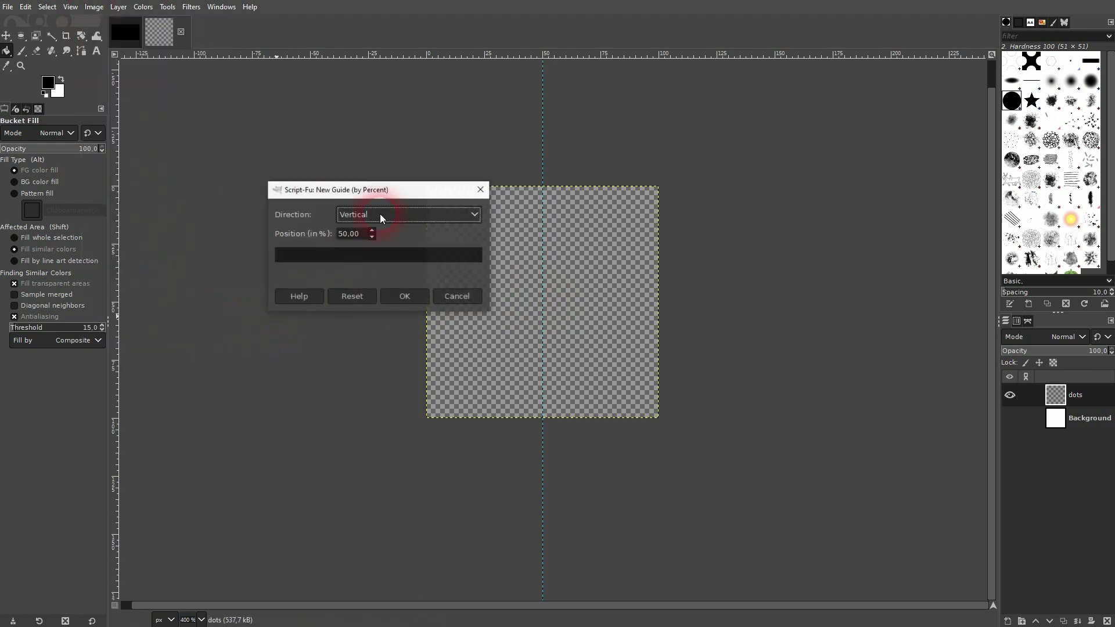
click(454, 217)
click(418, 227)
click(402, 296)
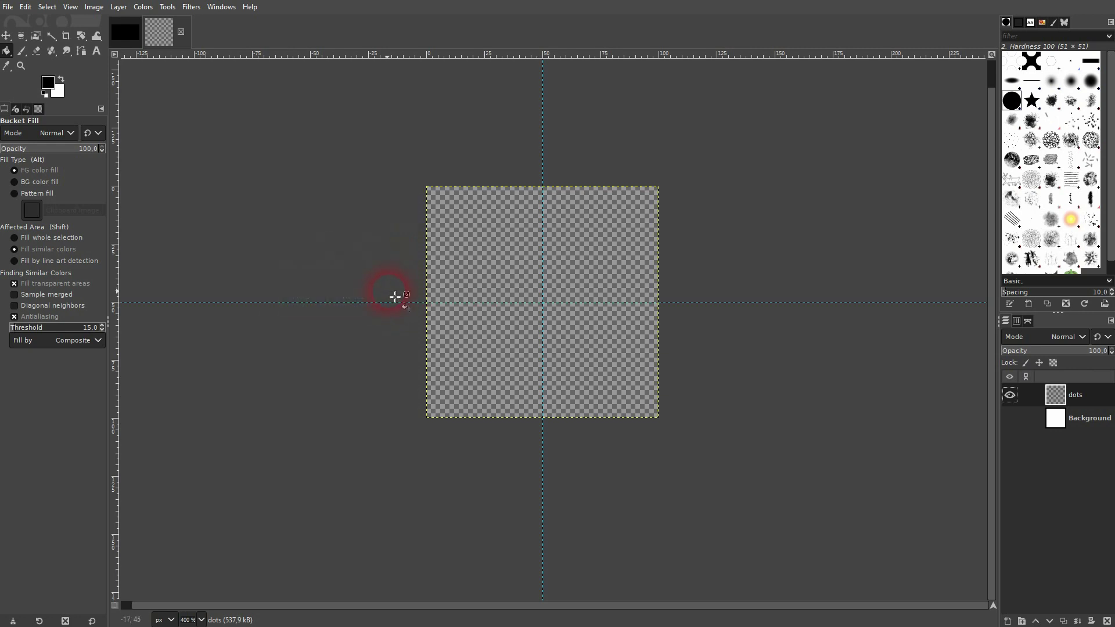
click(71, 7)
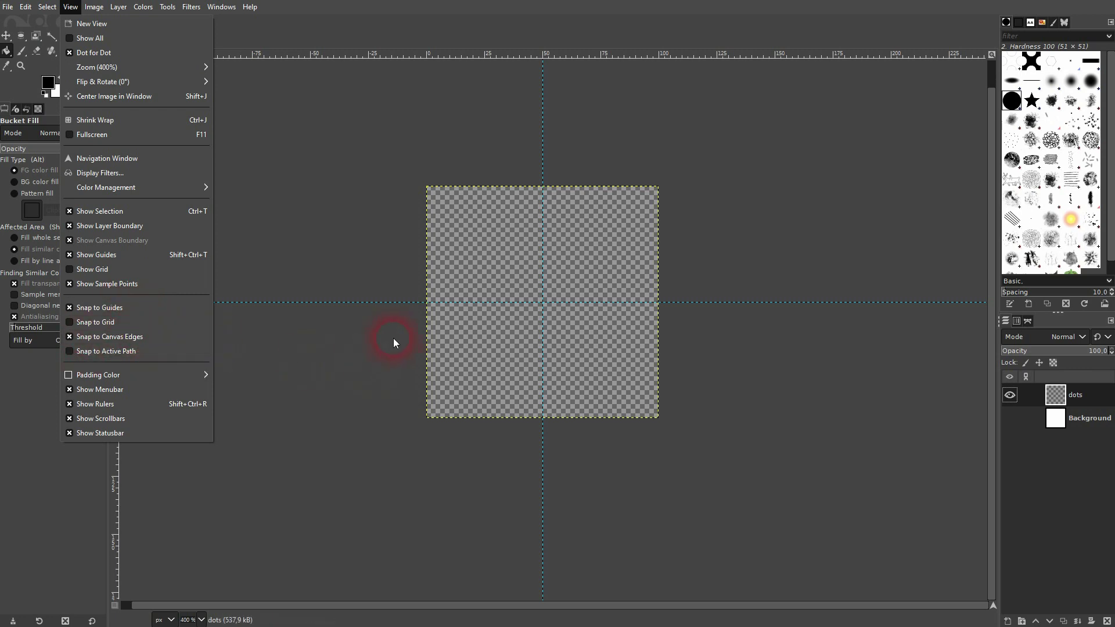
Select the Paintbrush with the hard round brush and reduce its size to 40
click(359, 251)
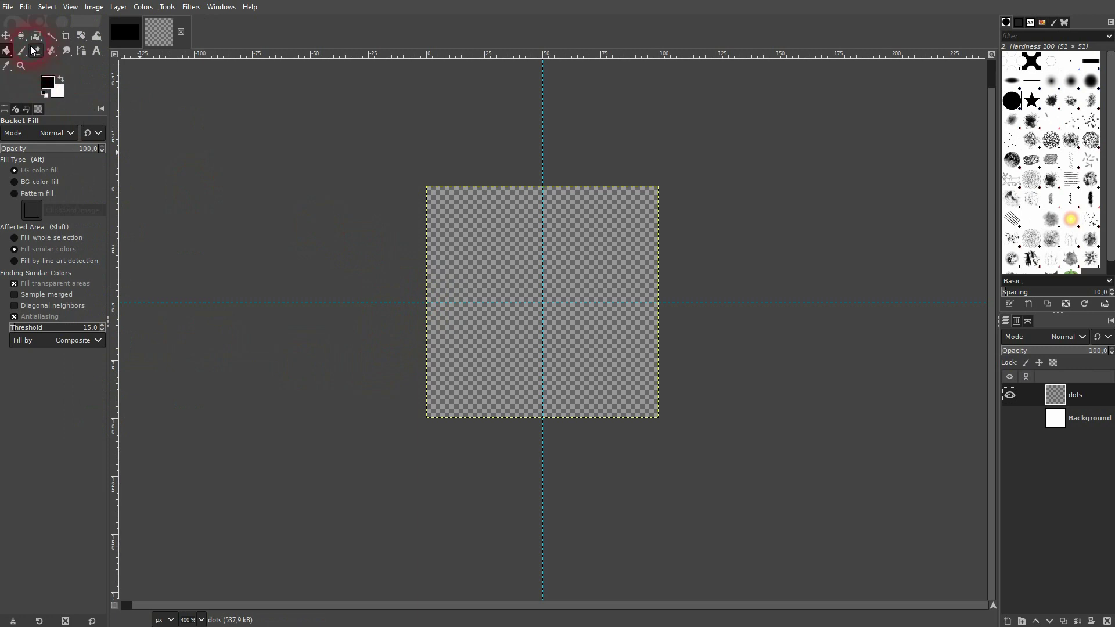
click(22, 50)
click(16, 166)
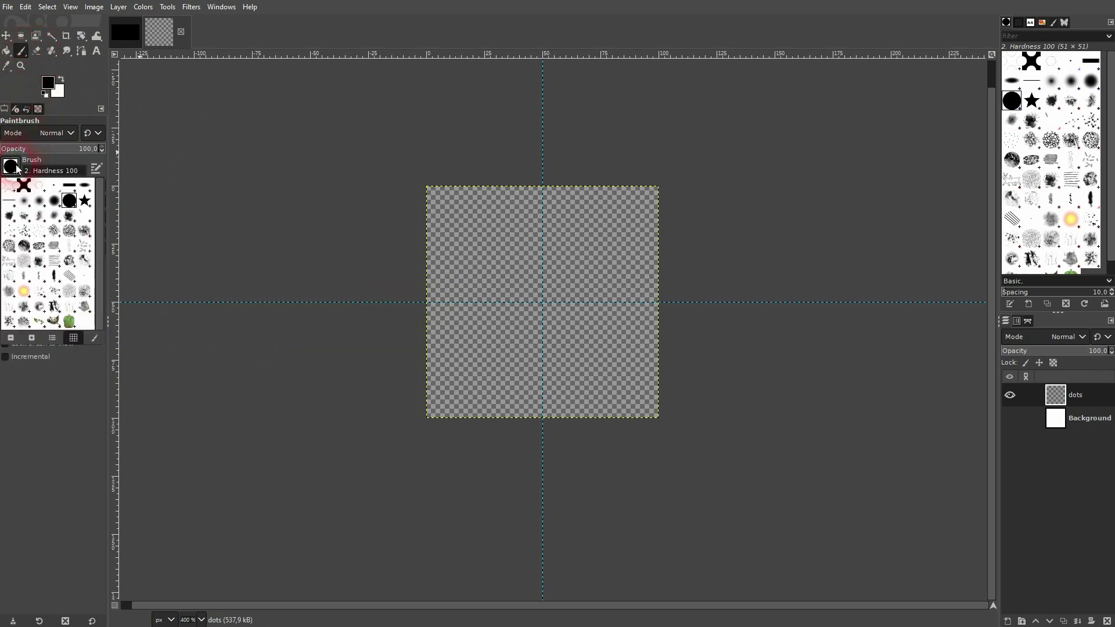
click(70, 201)
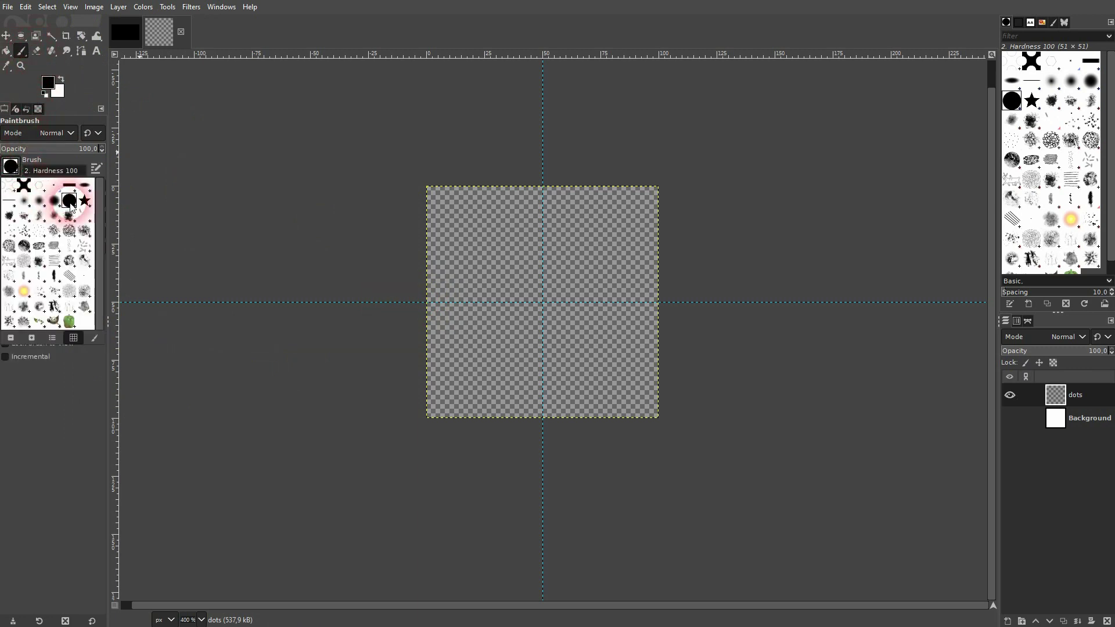
click(70, 202)
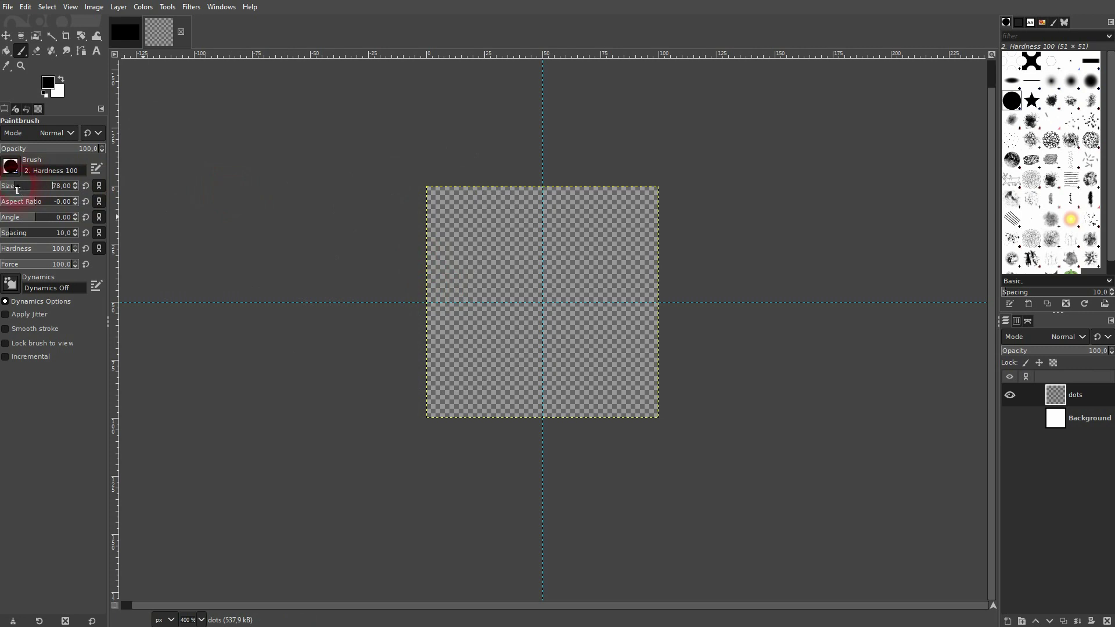
drag(14, 188, 13, 190)
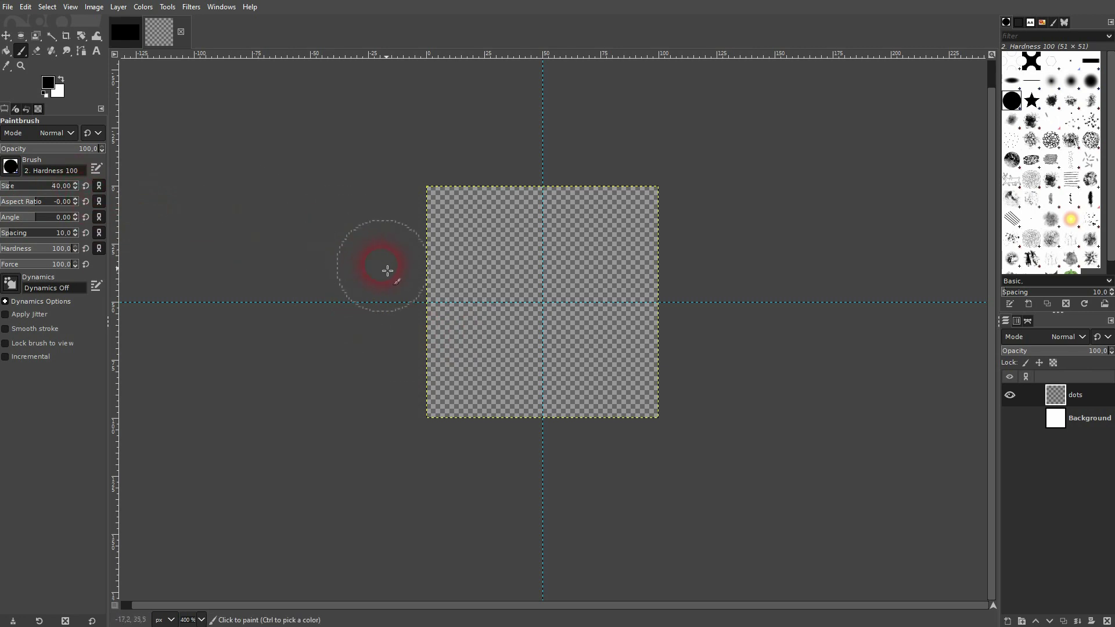
Undo the black test dot and make white the painting colour
click(429, 303)
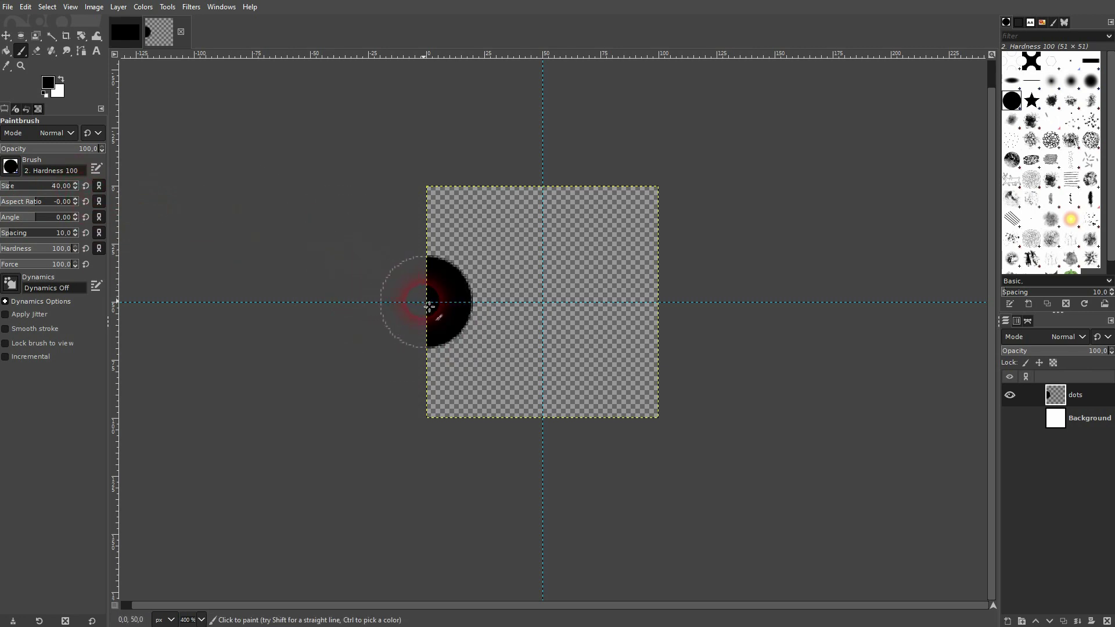
key(ctrl+z)
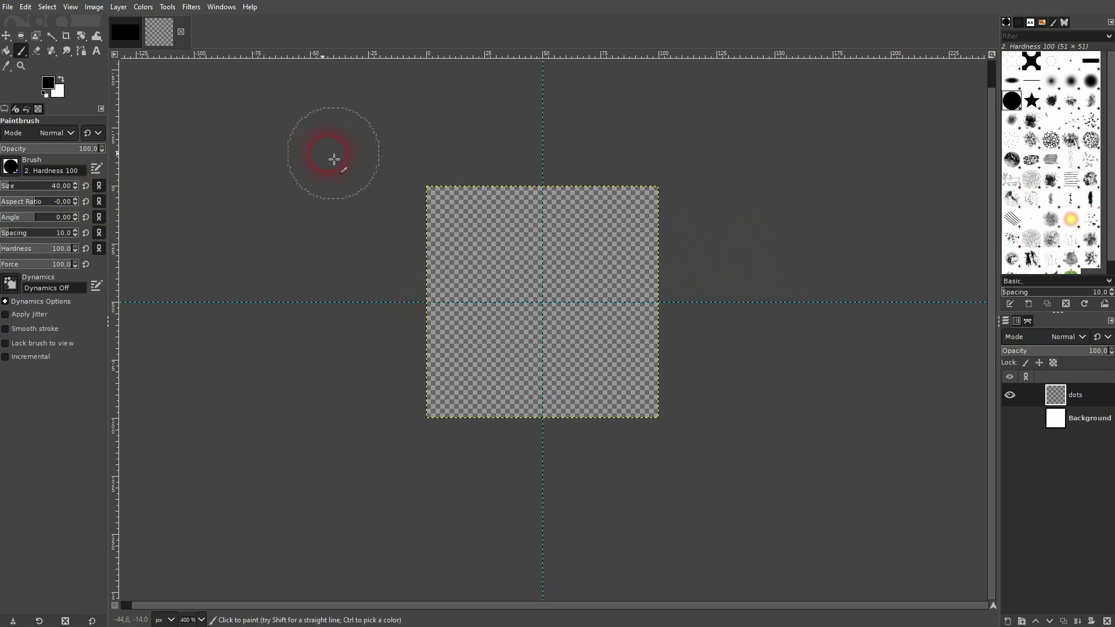
click(60, 80)
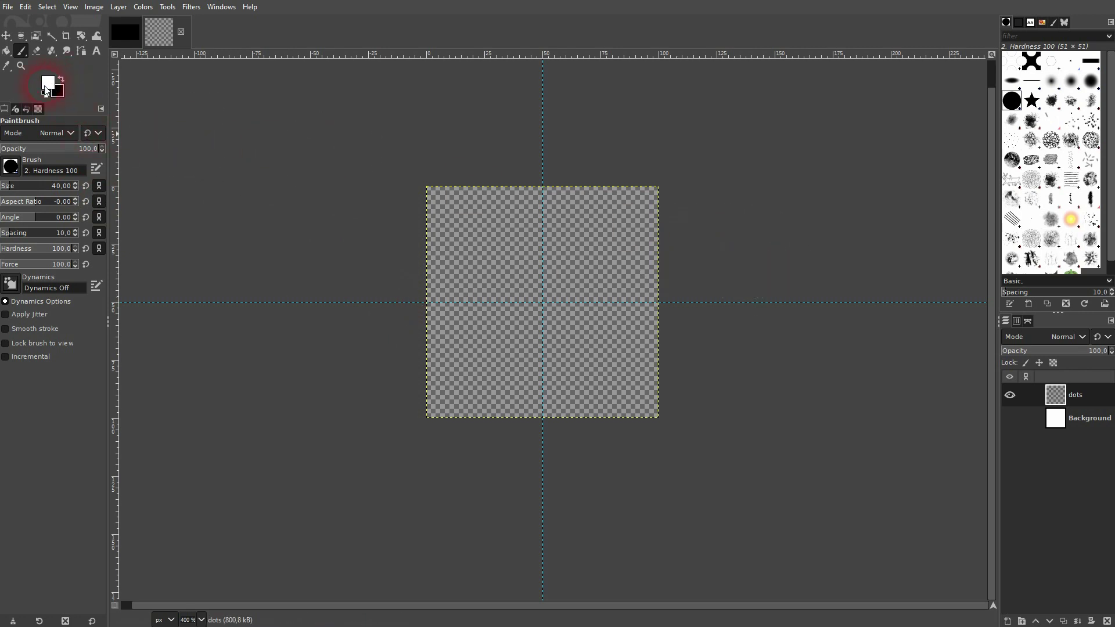
click(47, 86)
drag(175, 159, 134, 110)
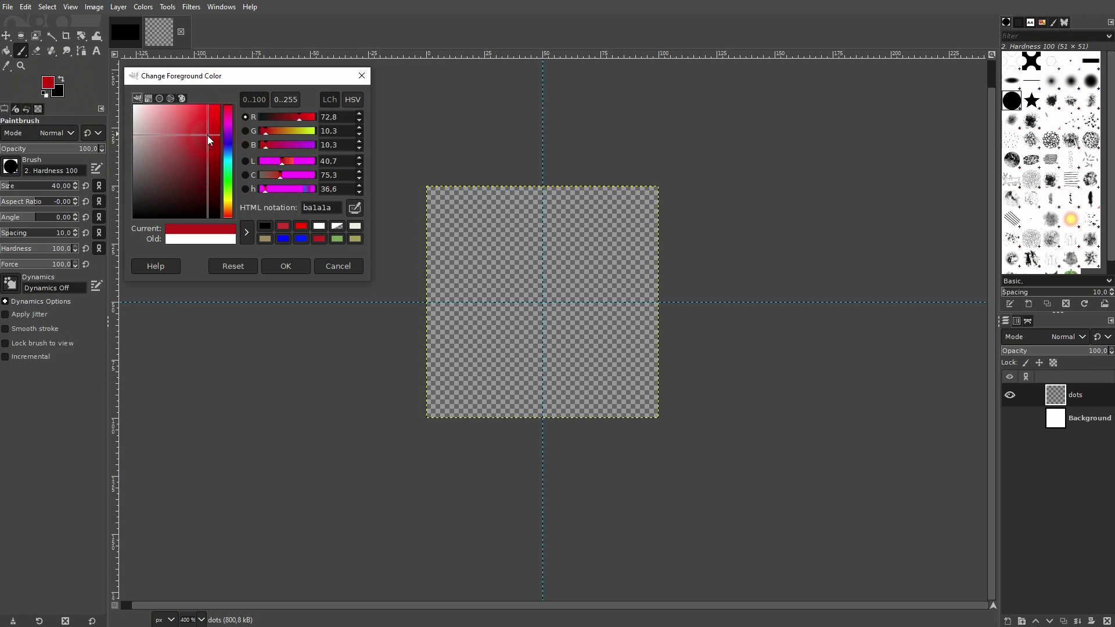
click(286, 265)
Stamp white half-dots on the left, top, right and bottom tile edges
click(427, 302)
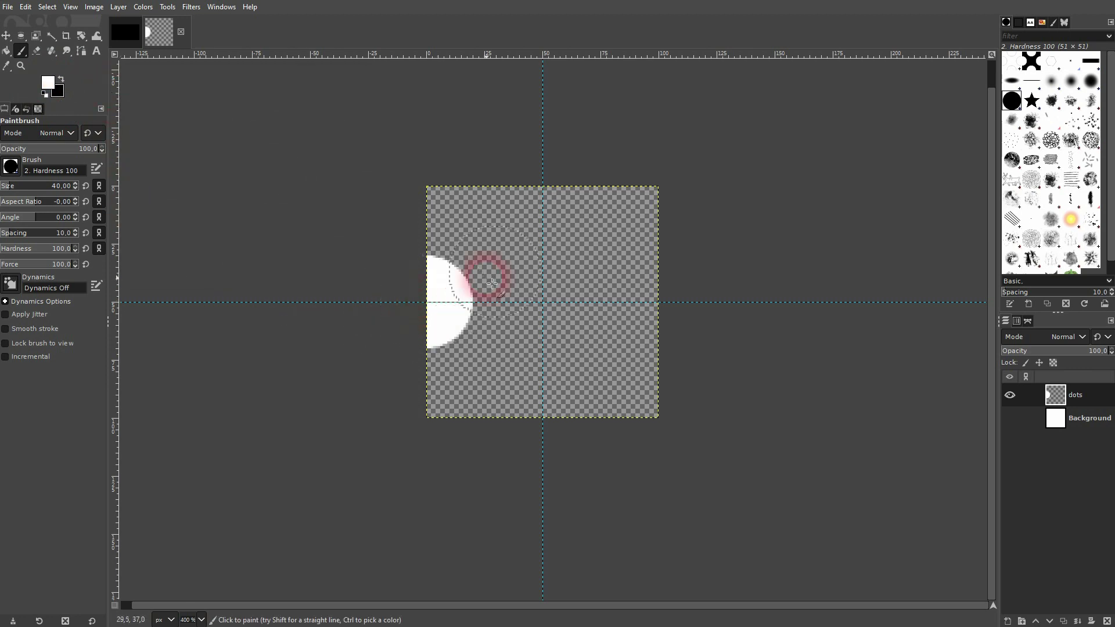
click(541, 190)
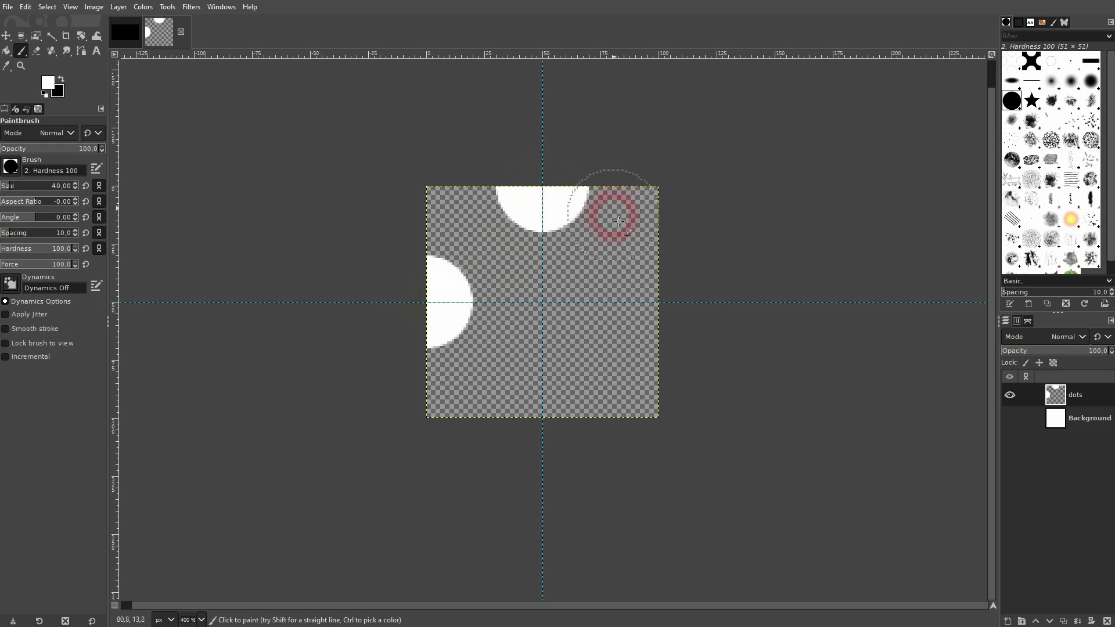
click(657, 301)
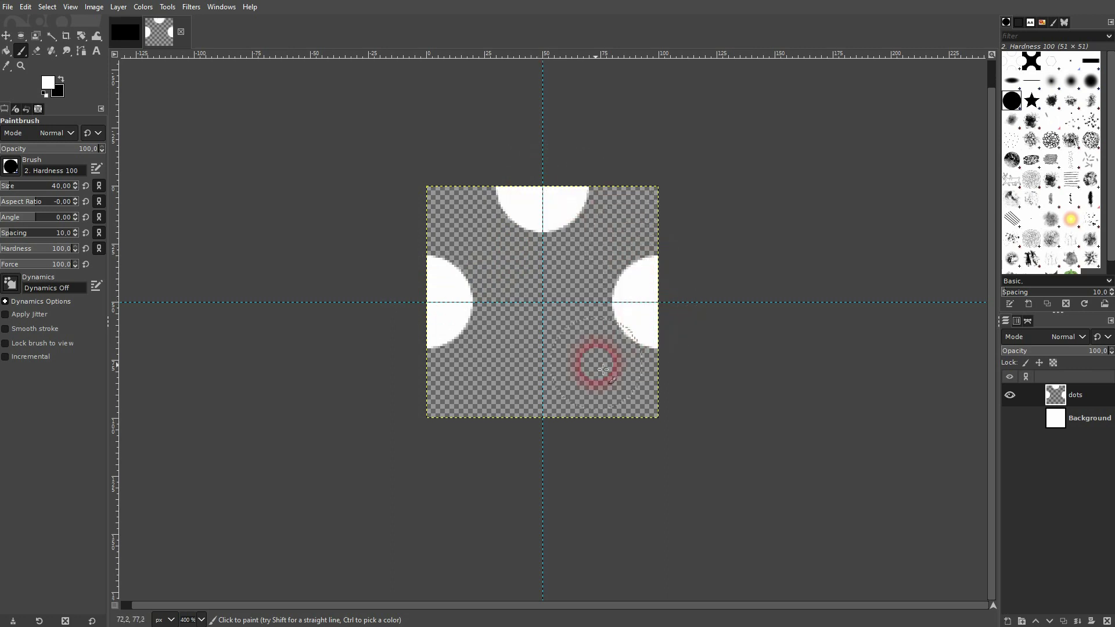
click(549, 420)
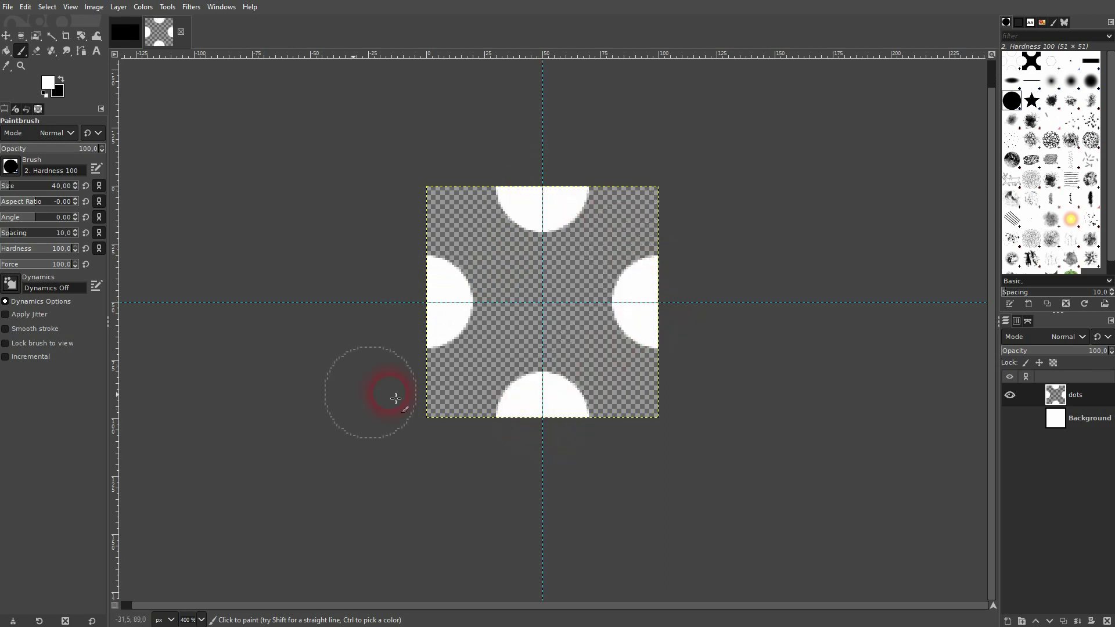
Copy the dots layer to the clipboard
click(6, 36)
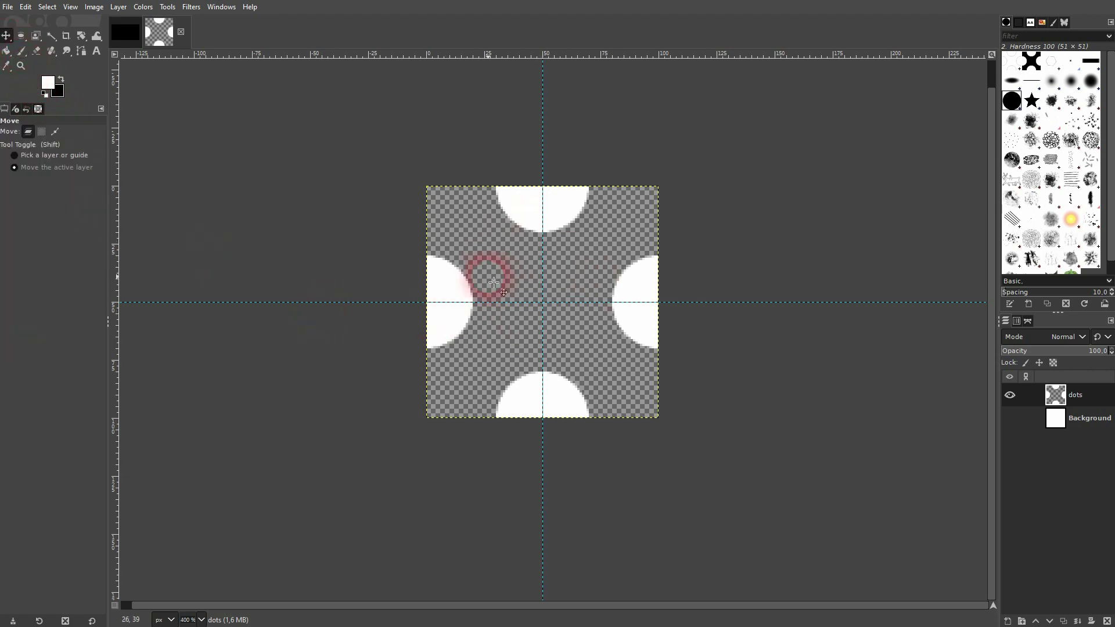
click(26, 7)
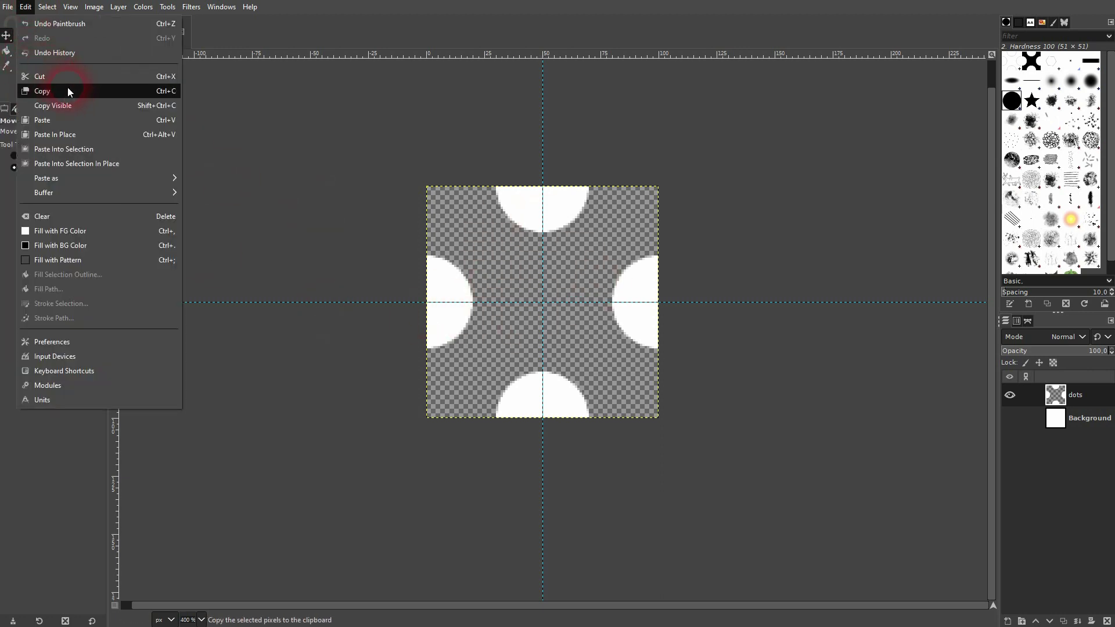
click(41, 91)
Paste it as a new pattern named 'tutorialPattern' and open the Patterns dock
click(26, 6)
mouse_move(47, 178)
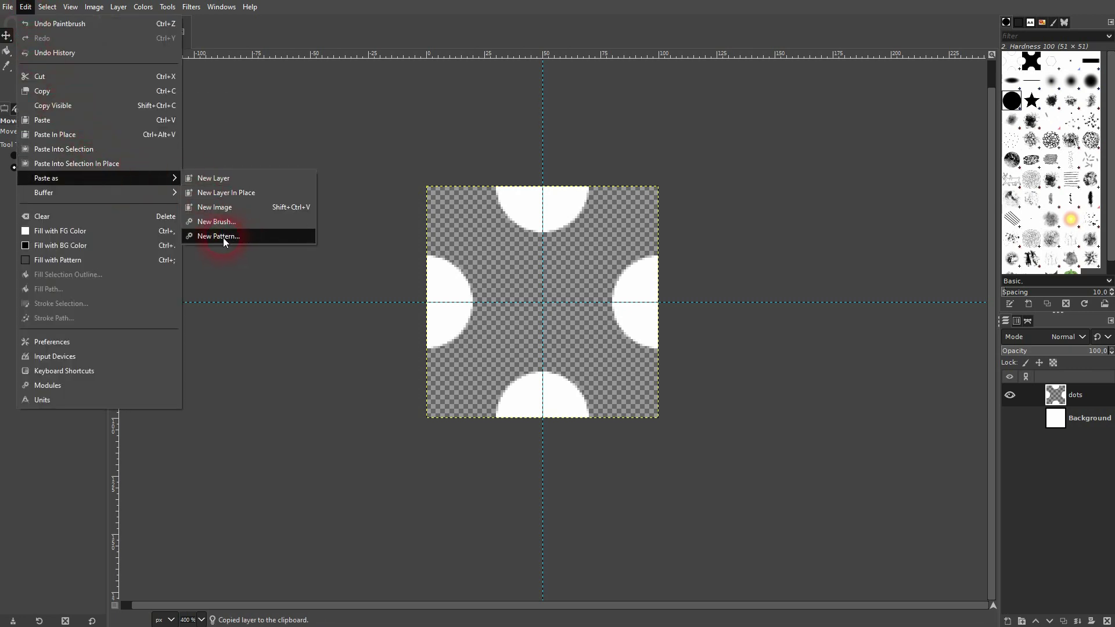
click(218, 237)
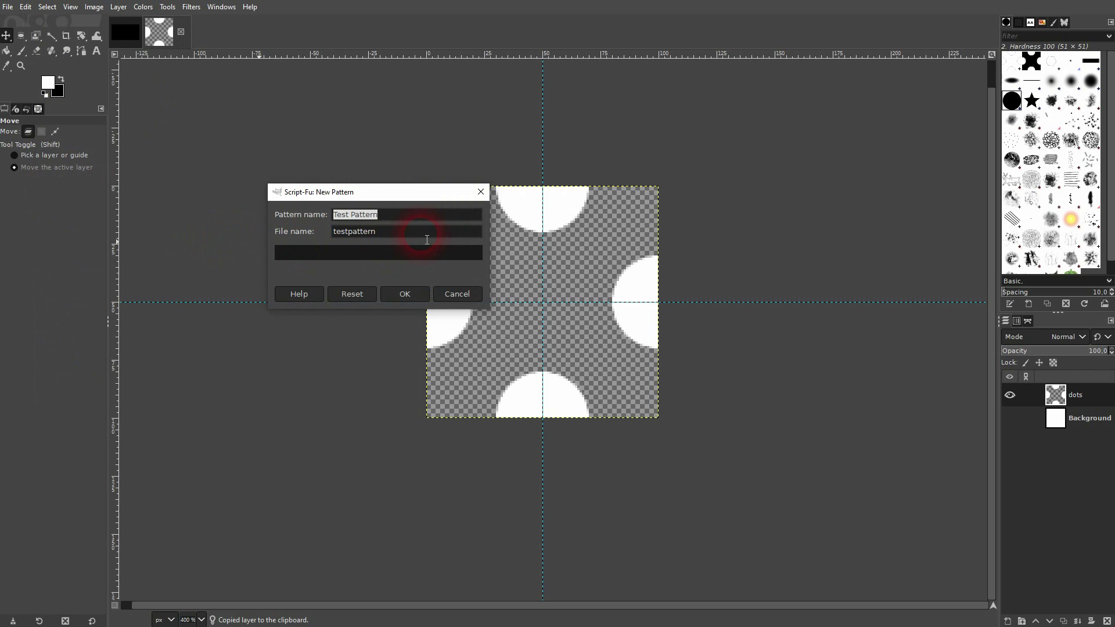
text(tpa)
text(ttern)
key(Tab)
text(t)
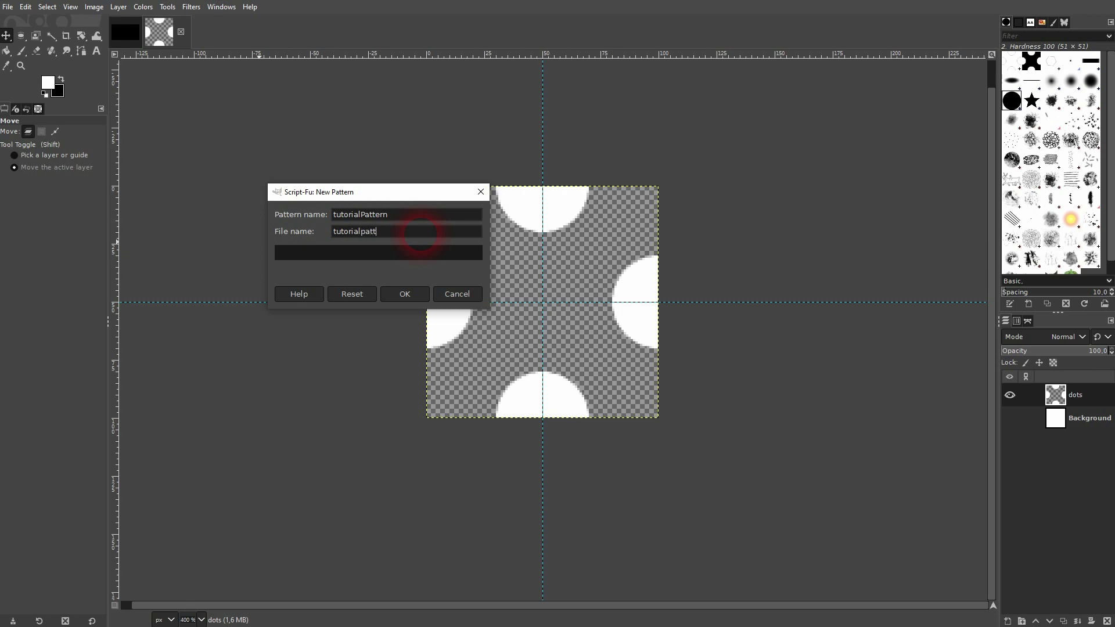
click(410, 293)
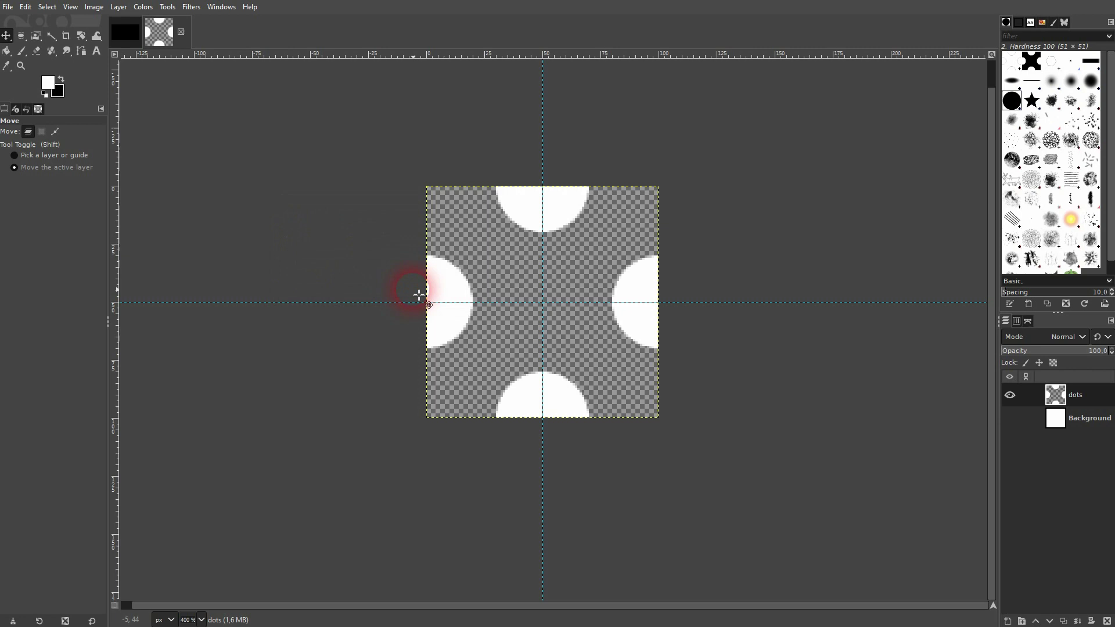
click(220, 7)
mouse_move(248, 39)
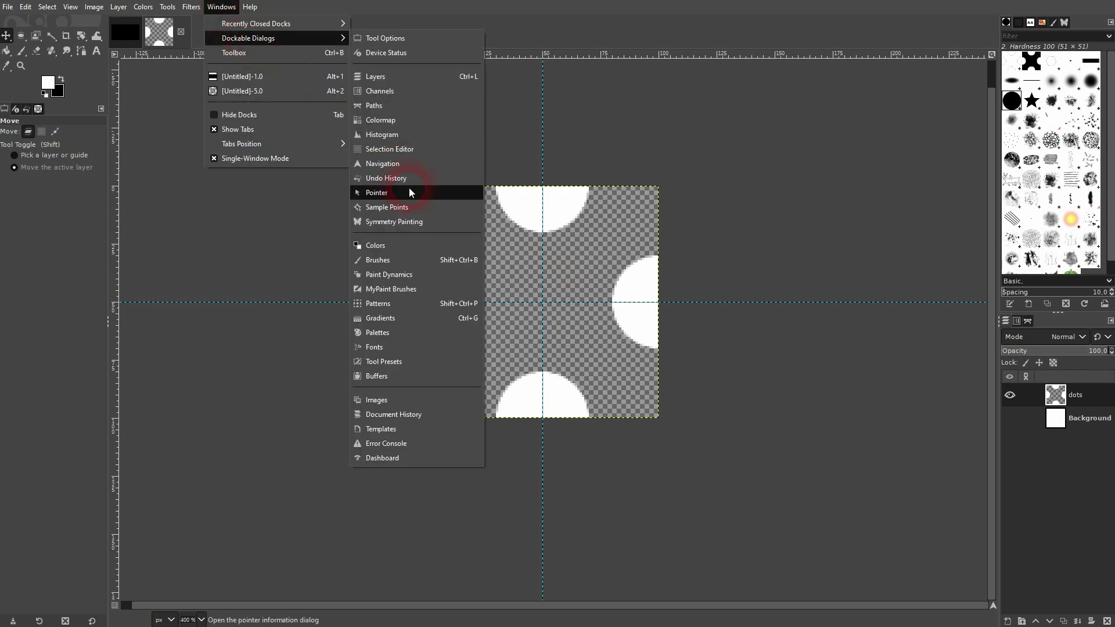
click(407, 303)
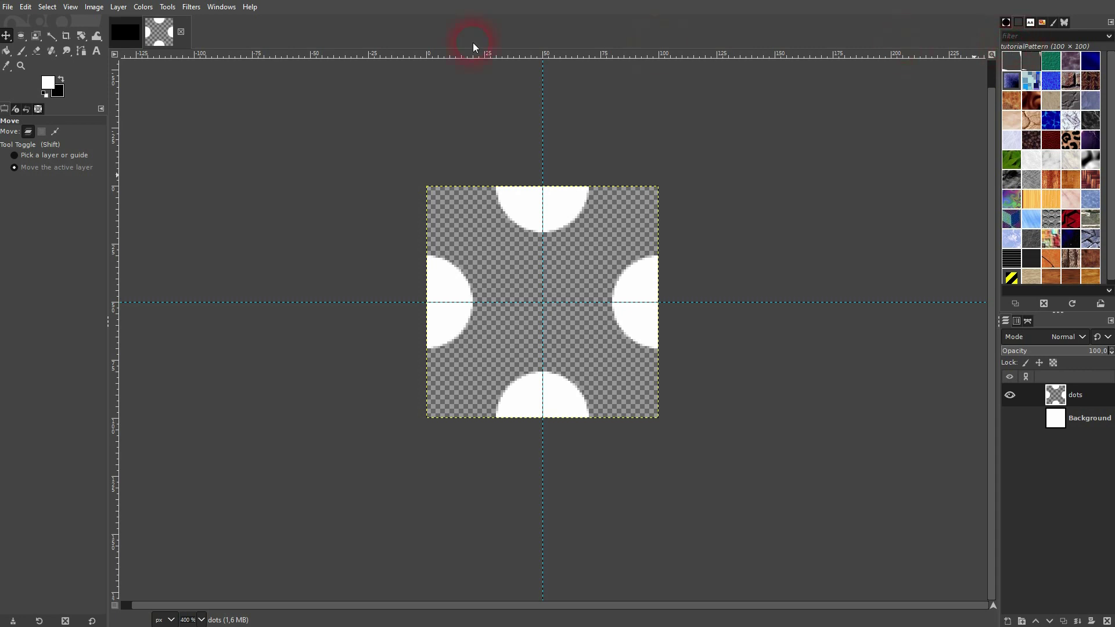
Add a transparent layer named 'dotpattern' to the large 1920×1080 image
click(125, 33)
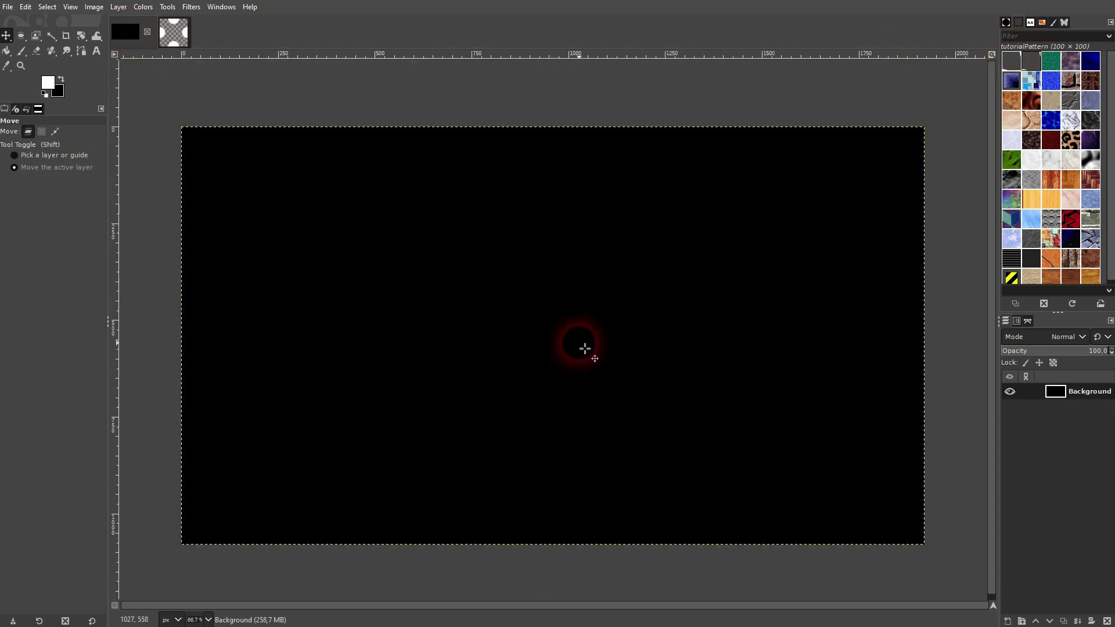
click(1008, 621)
text(dotpattern)
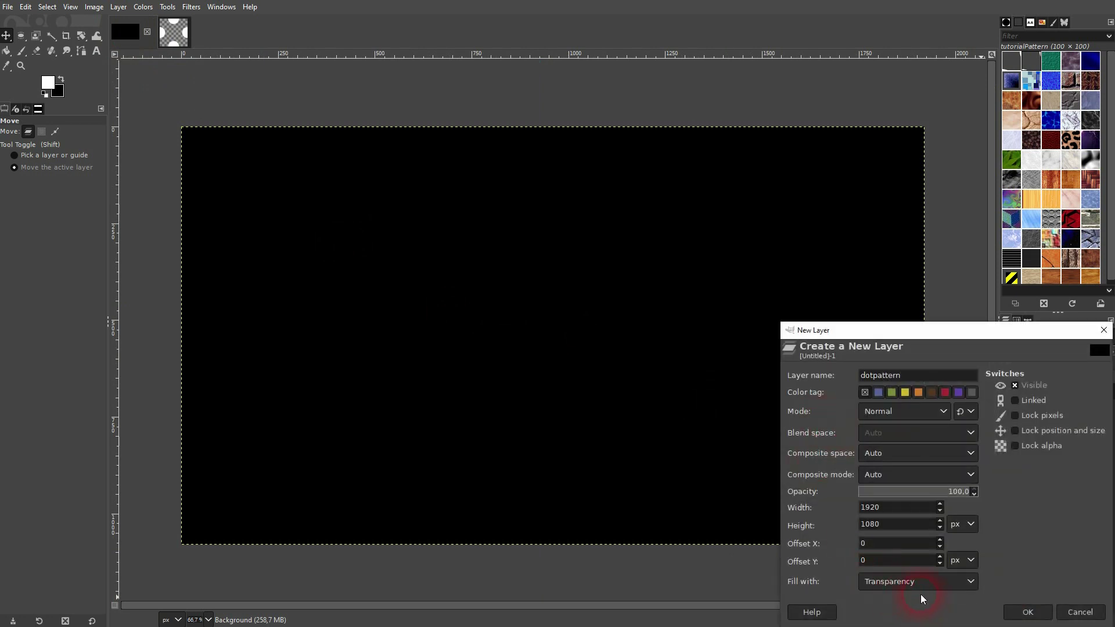
click(1028, 612)
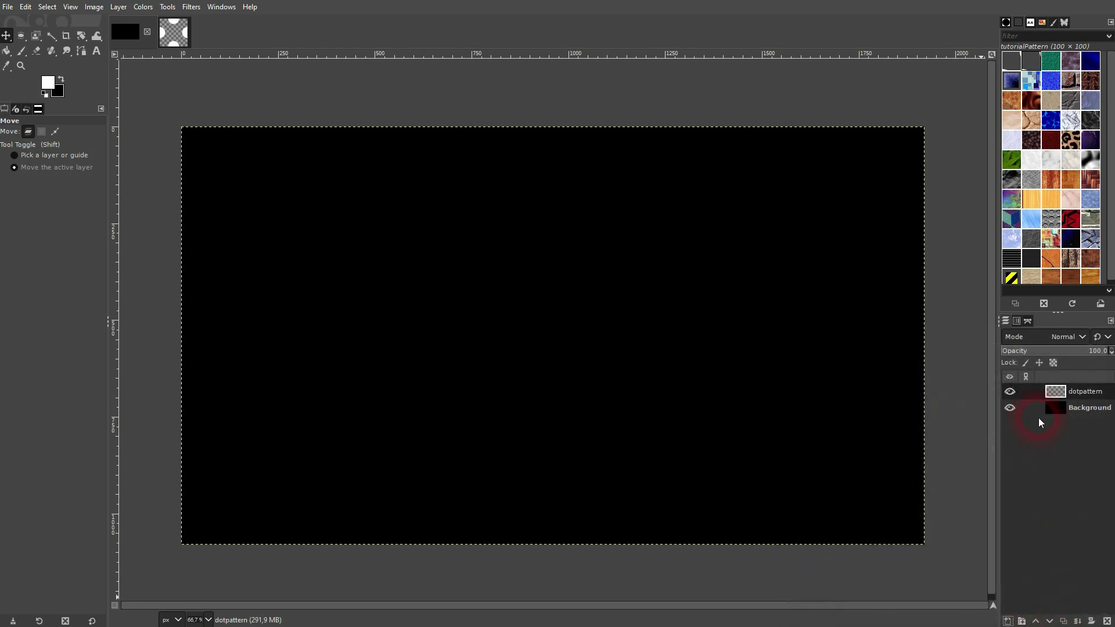
Bucket-fill the Background layer with a red foreground colour
click(1071, 408)
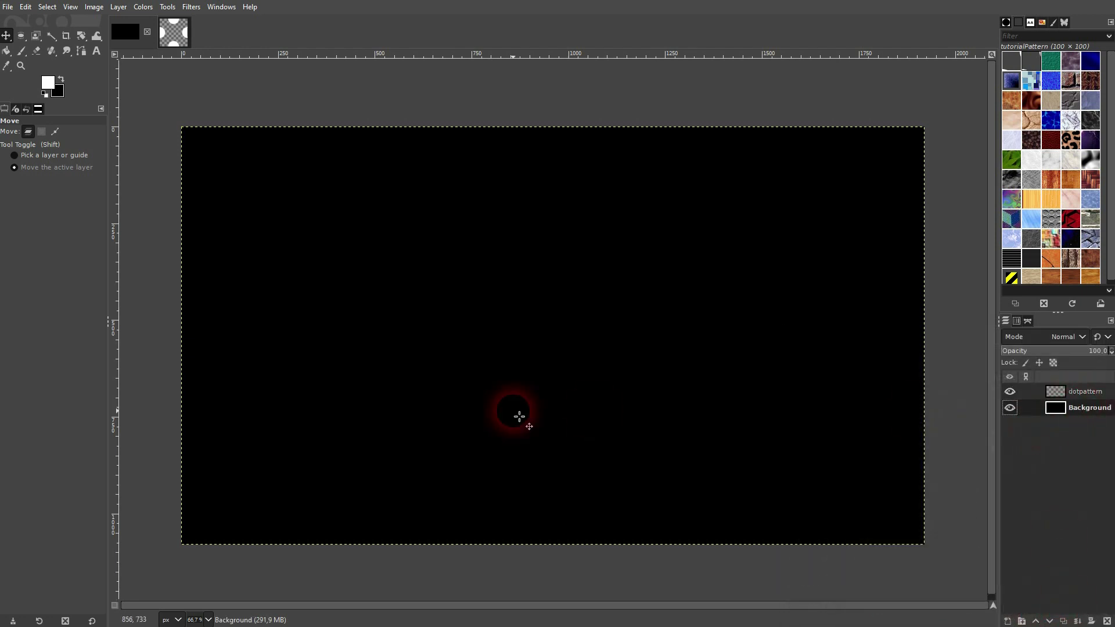
click(49, 83)
mouse_move(163, 130)
mouse_down()
mouse_move(198, 142)
mouse_move(186, 126)
mouse_up()
click(281, 266)
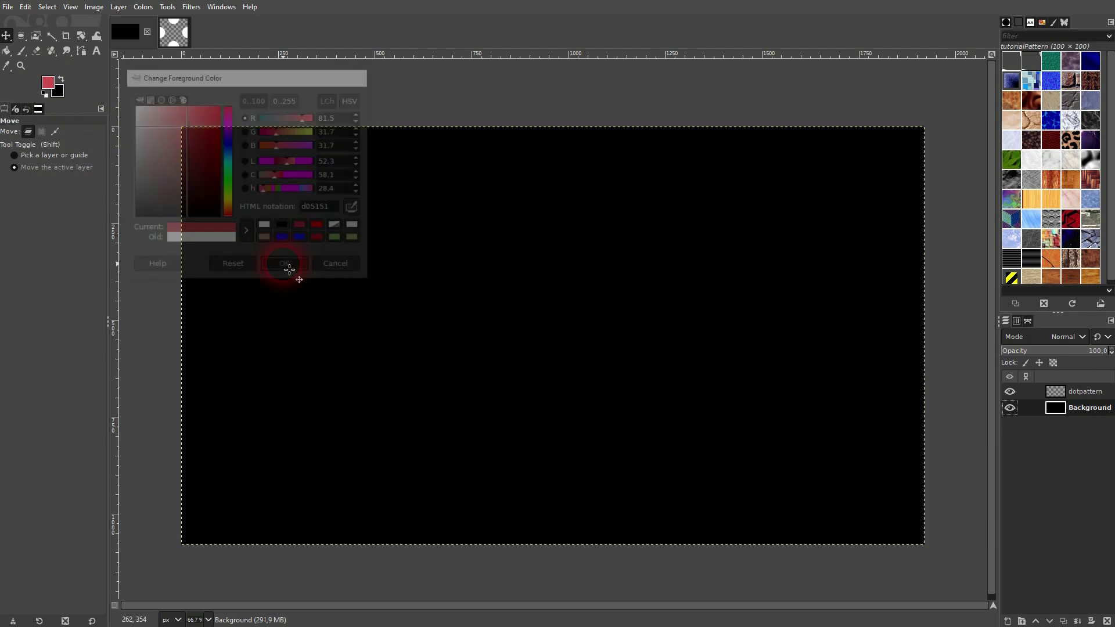
key(shift+b)
click(377, 314)
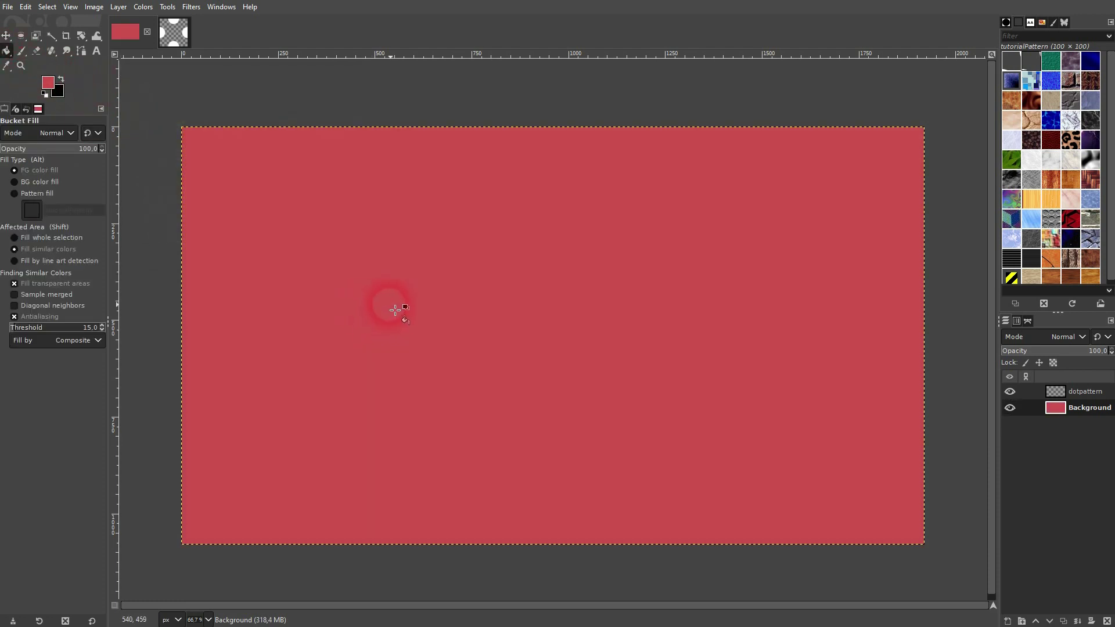
Refill the Background with a brighter coral-red
click(51, 84)
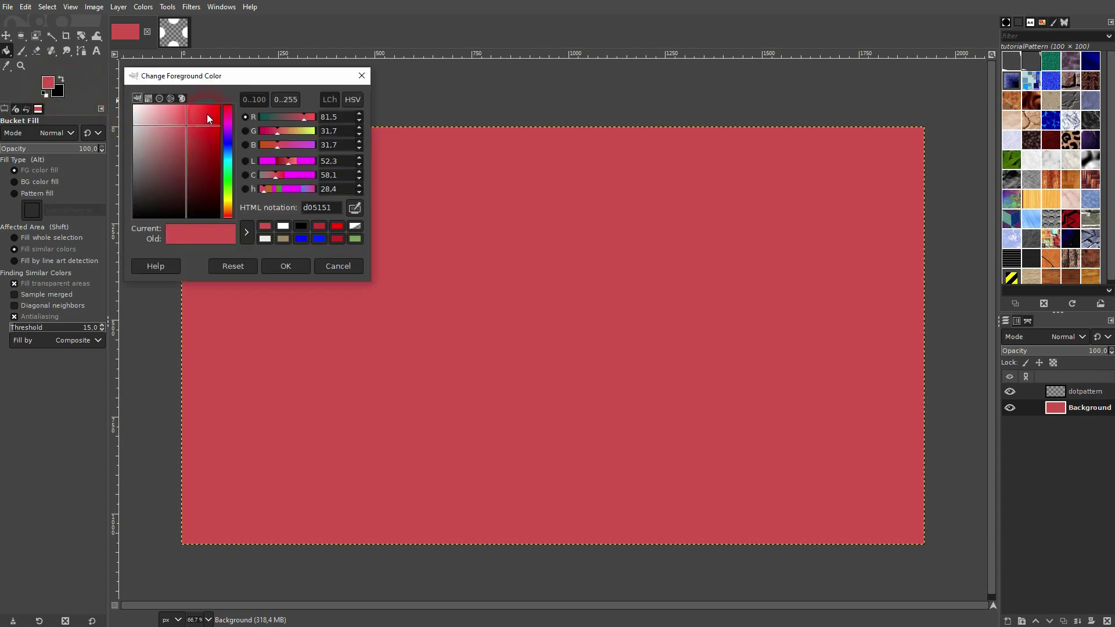
drag(187, 125, 186, 118)
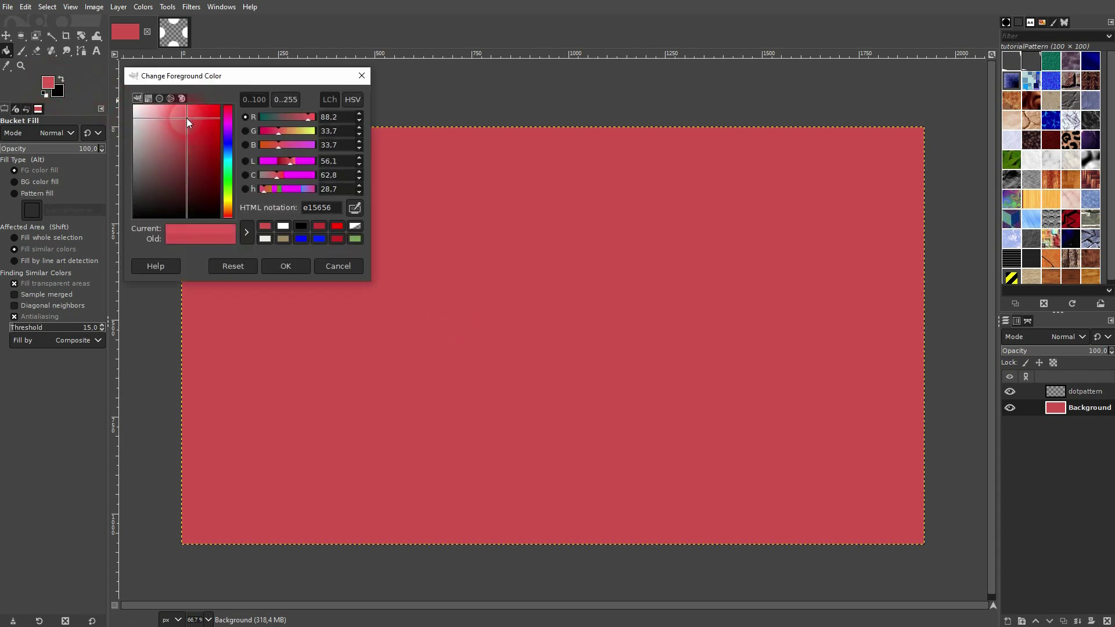
click(285, 266)
click(553, 331)
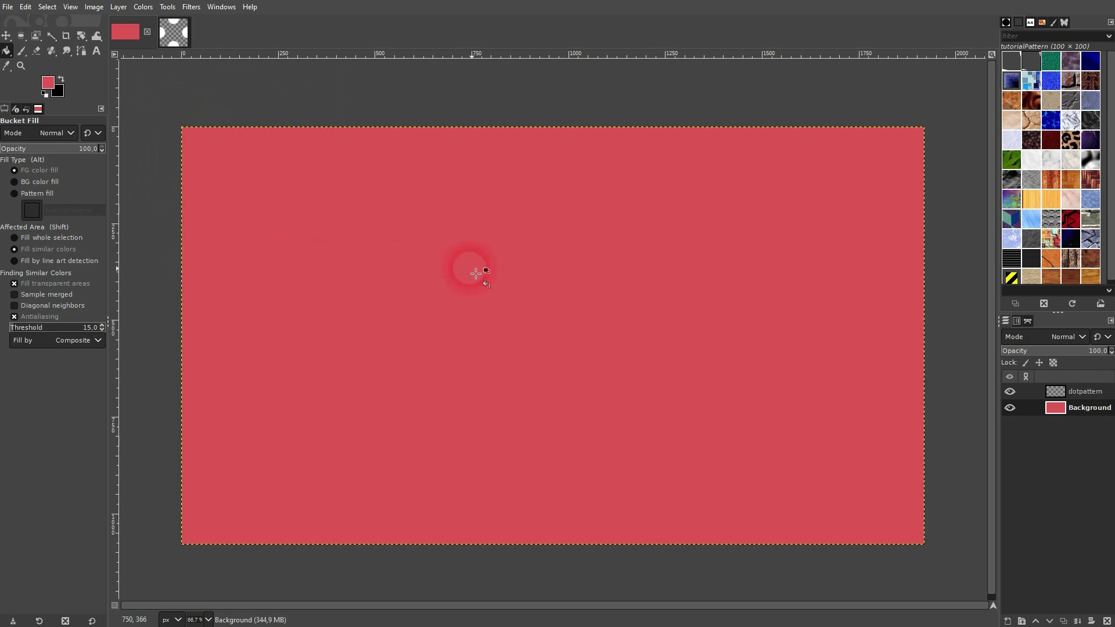
Select the dotpattern layer, test-fill it with Blue Squares, then undo
click(1085, 392)
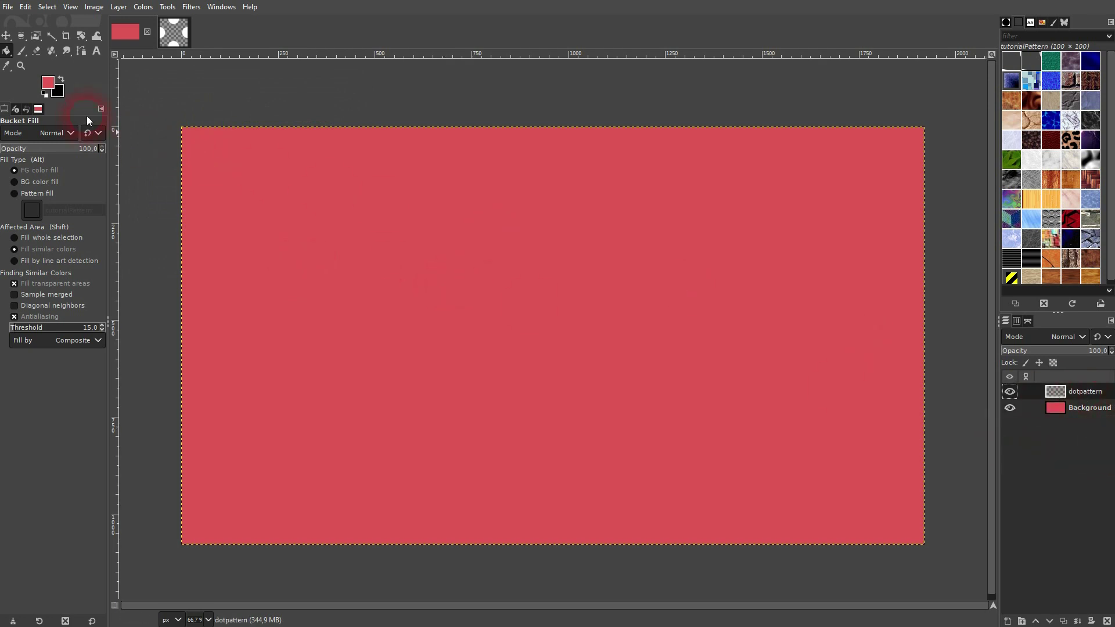
click(27, 8)
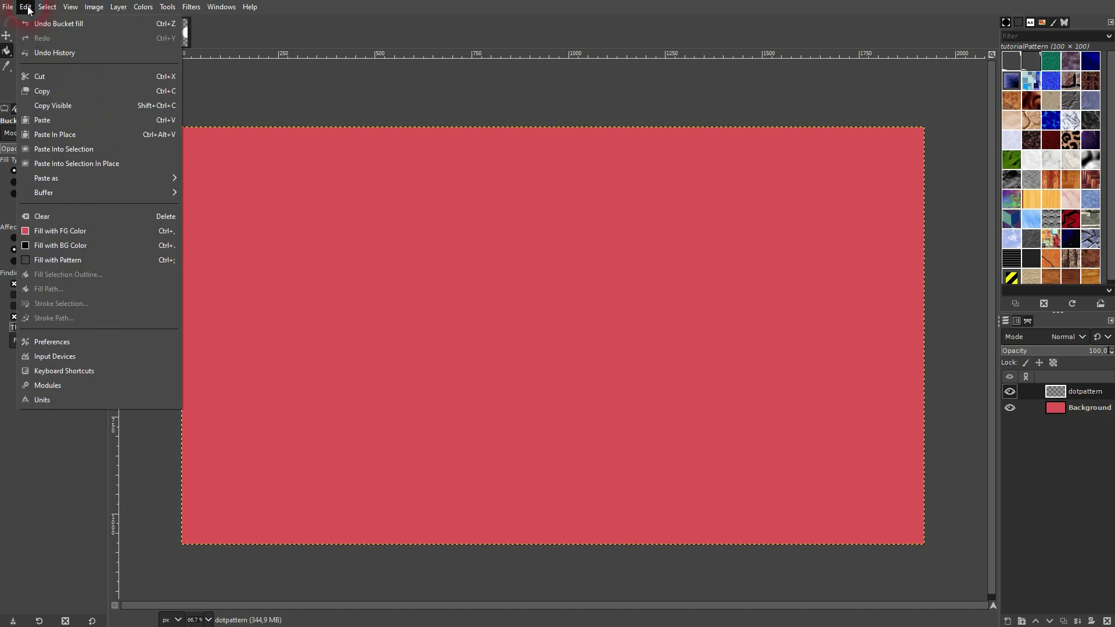
click(58, 260)
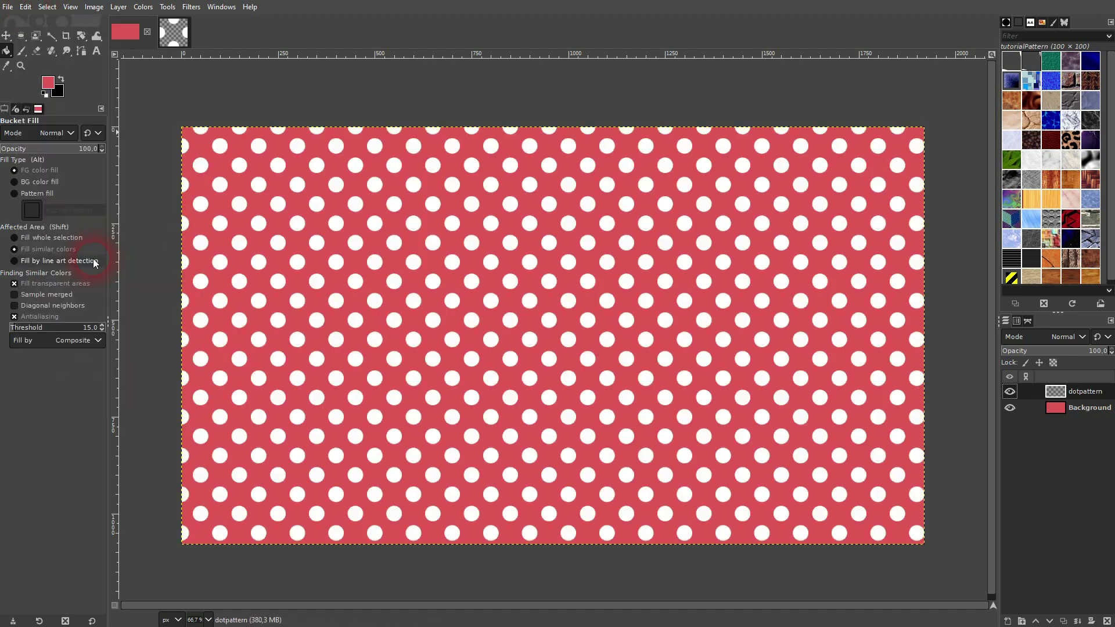
click(1033, 81)
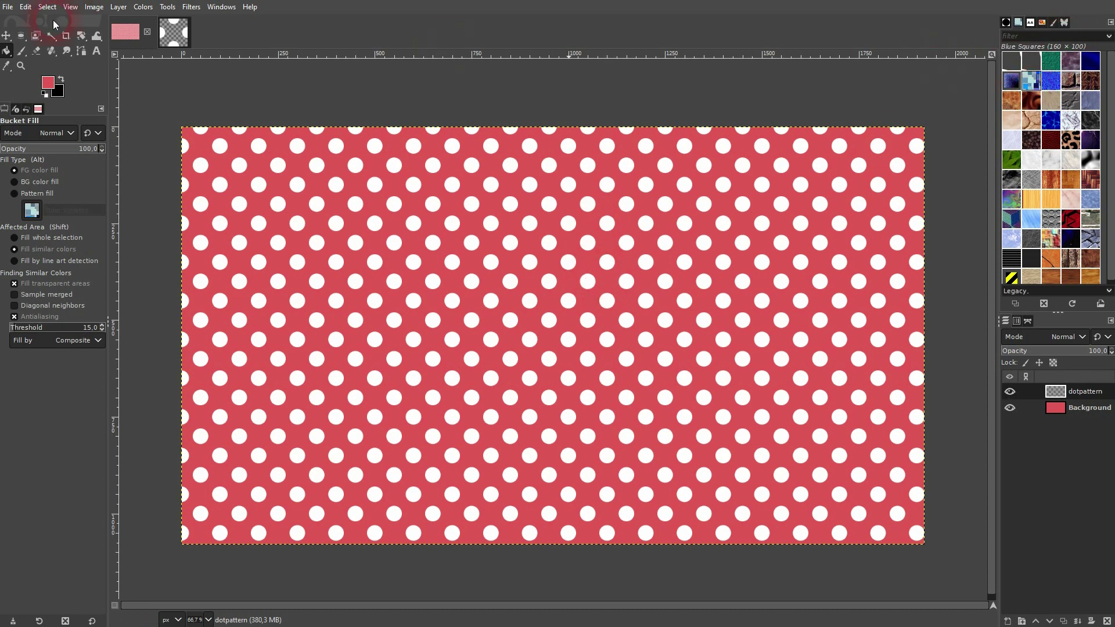
click(25, 7)
click(121, 260)
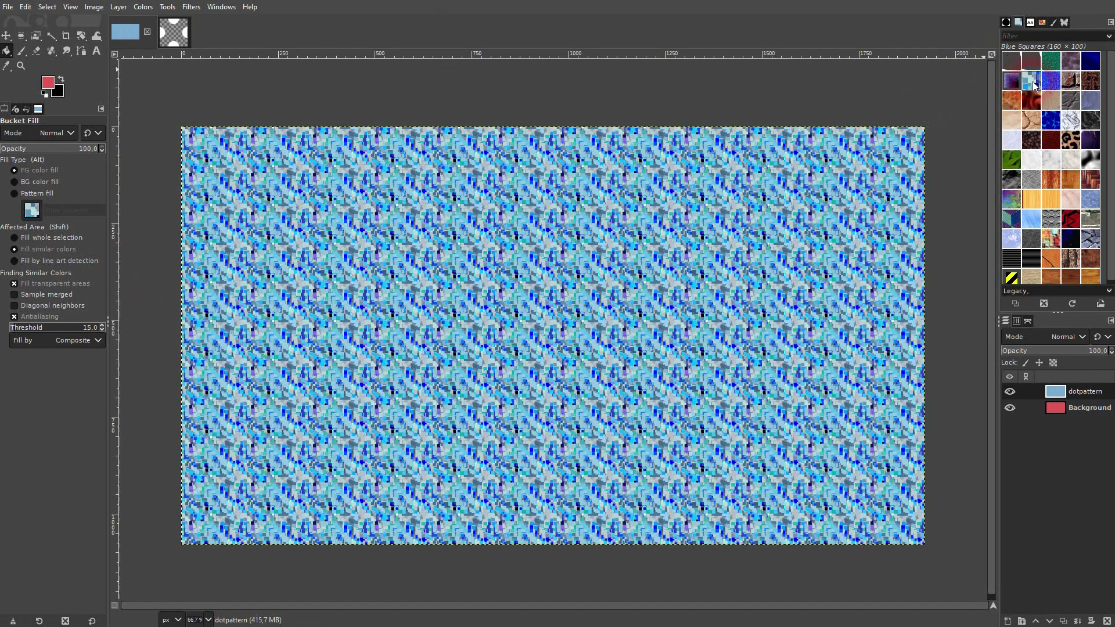
key(ctrl+z)
Select tutorialPattern, refresh the pattern list and toggle layer visibility to compare the dots
click(1012, 61)
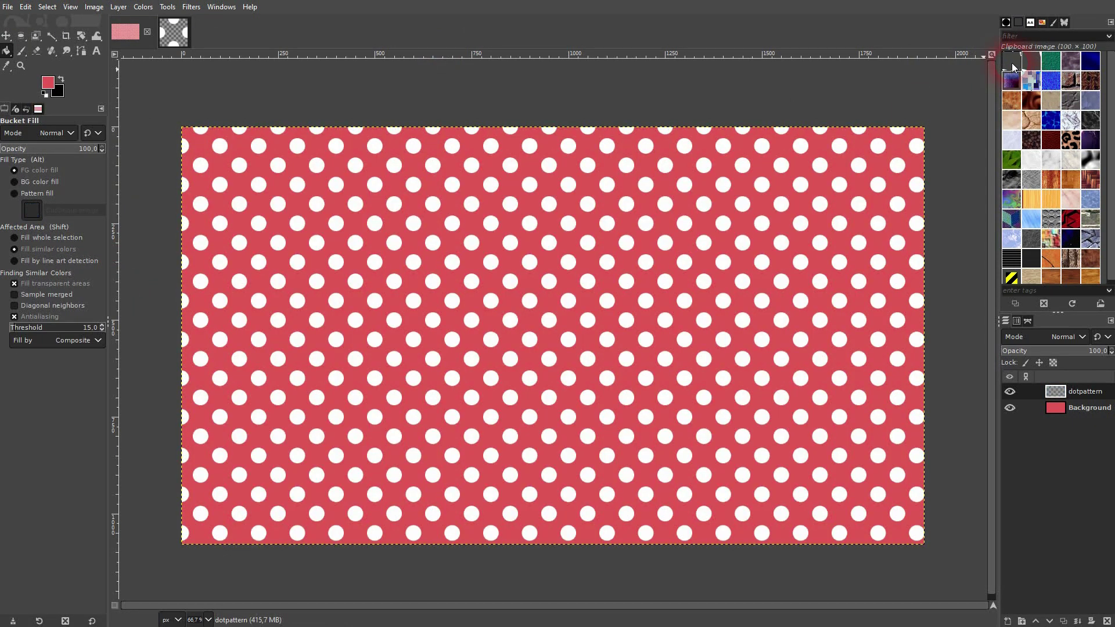
click(1029, 64)
click(1072, 308)
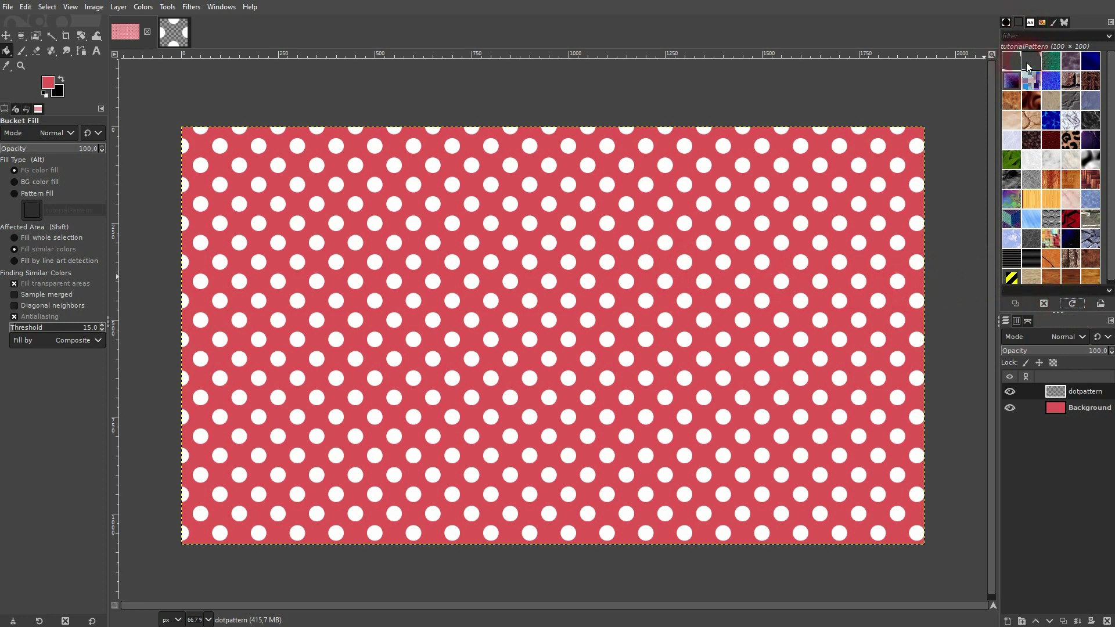
click(1010, 390)
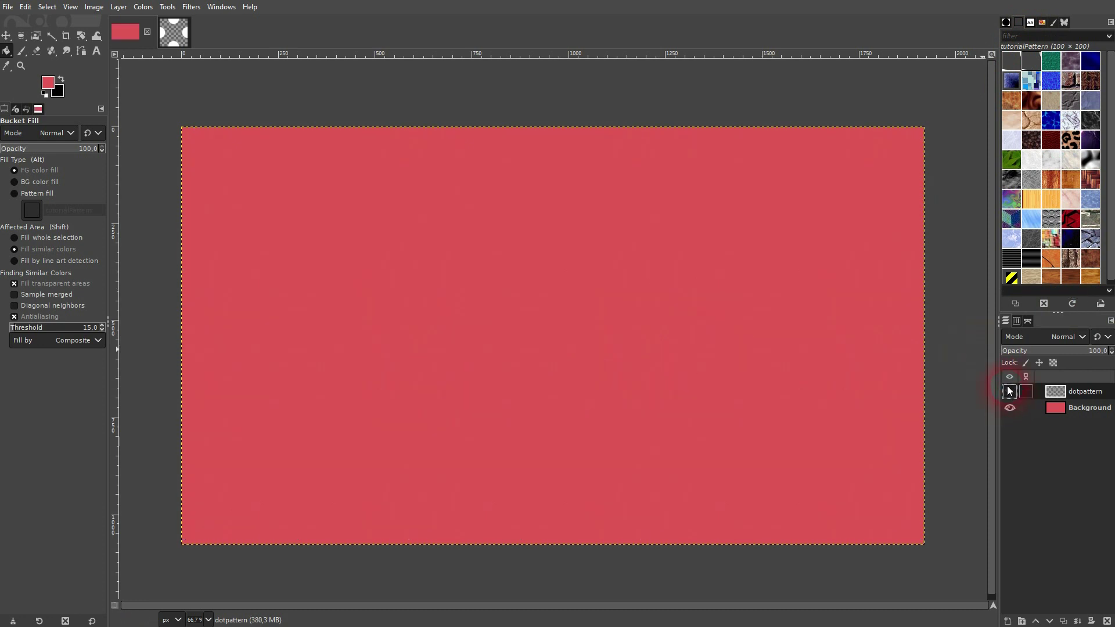
click(1086, 406)
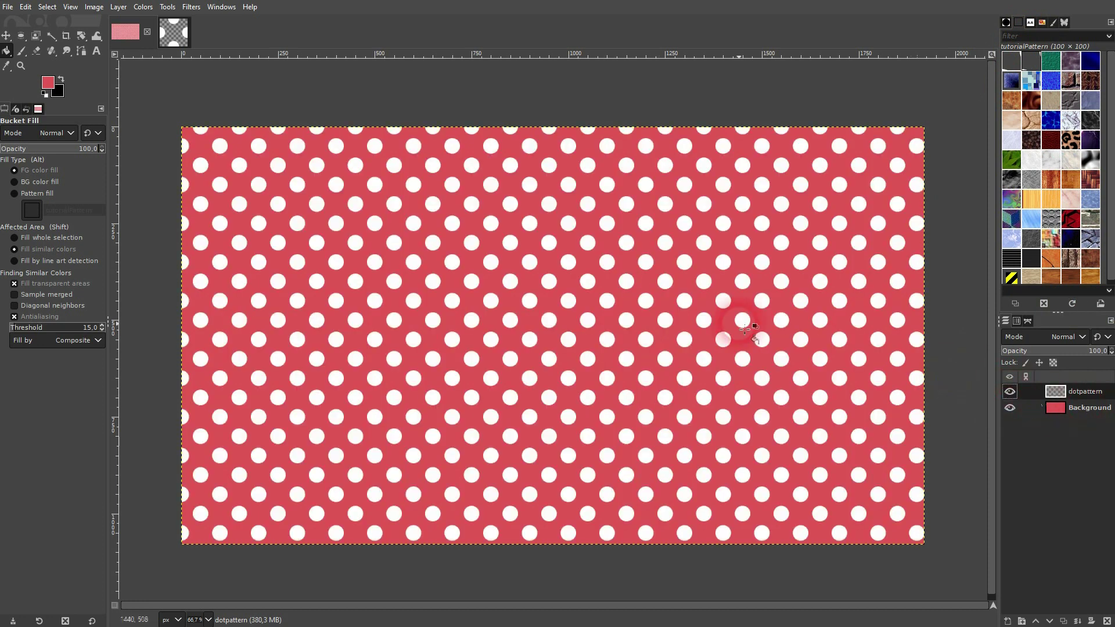